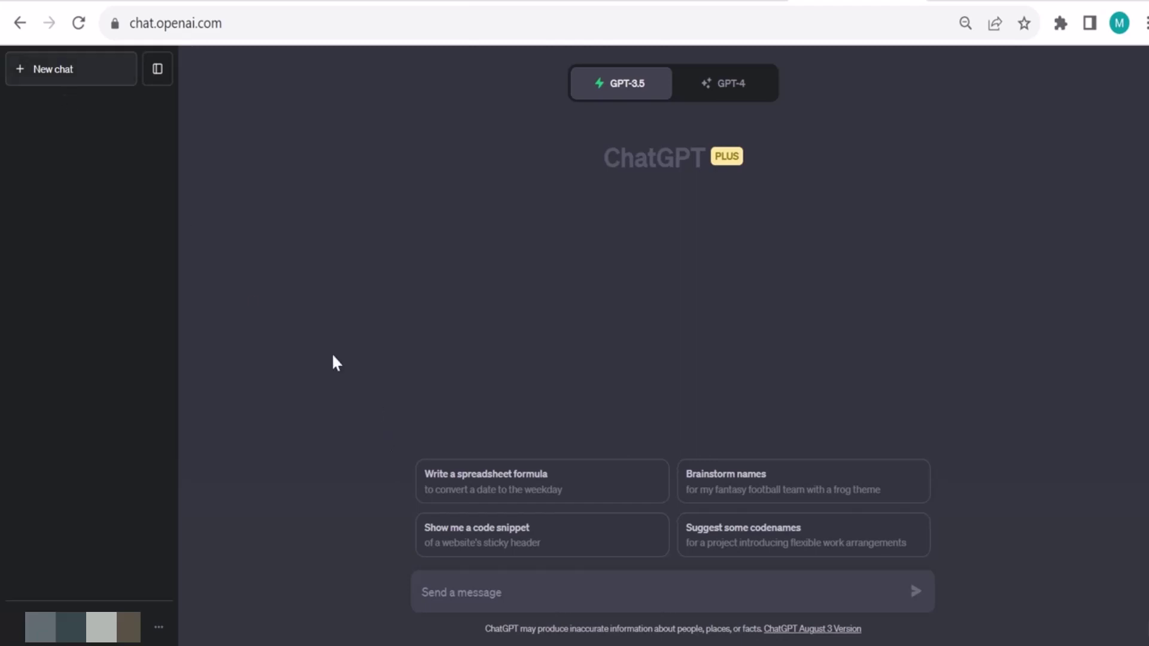
Step: In a fresh chat, ask ChatGPT for a paragraph about the advantages of exercising in the morning
{"action": "left_click", "coordinate": [90, 83]}
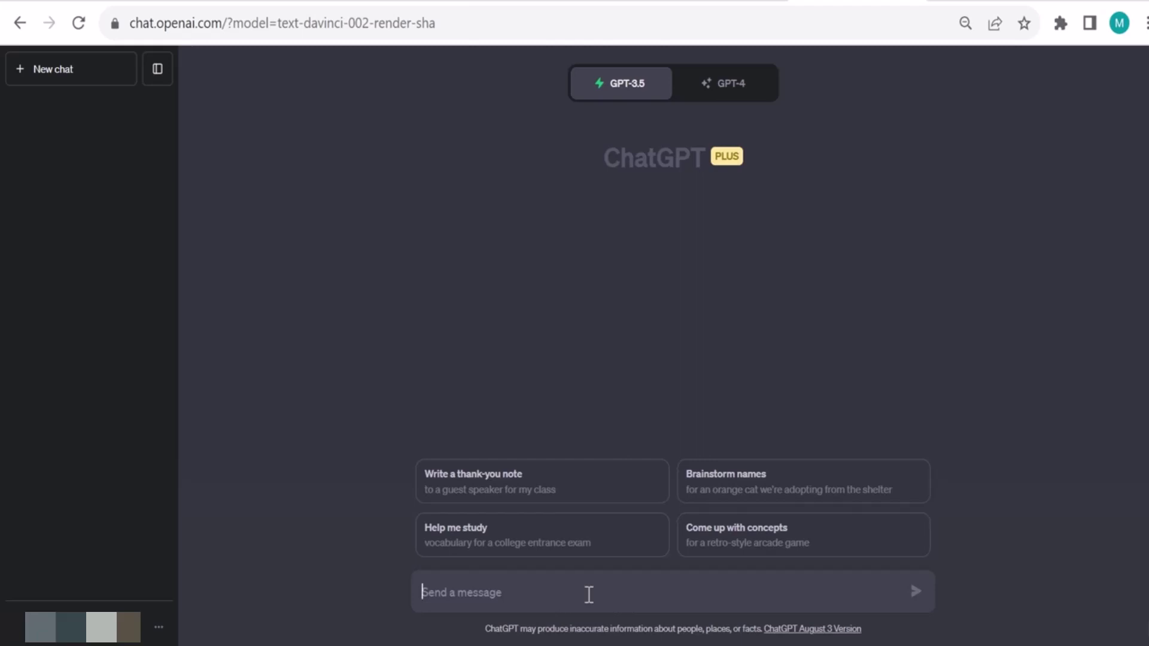
{"action": "type", "text": "write "}
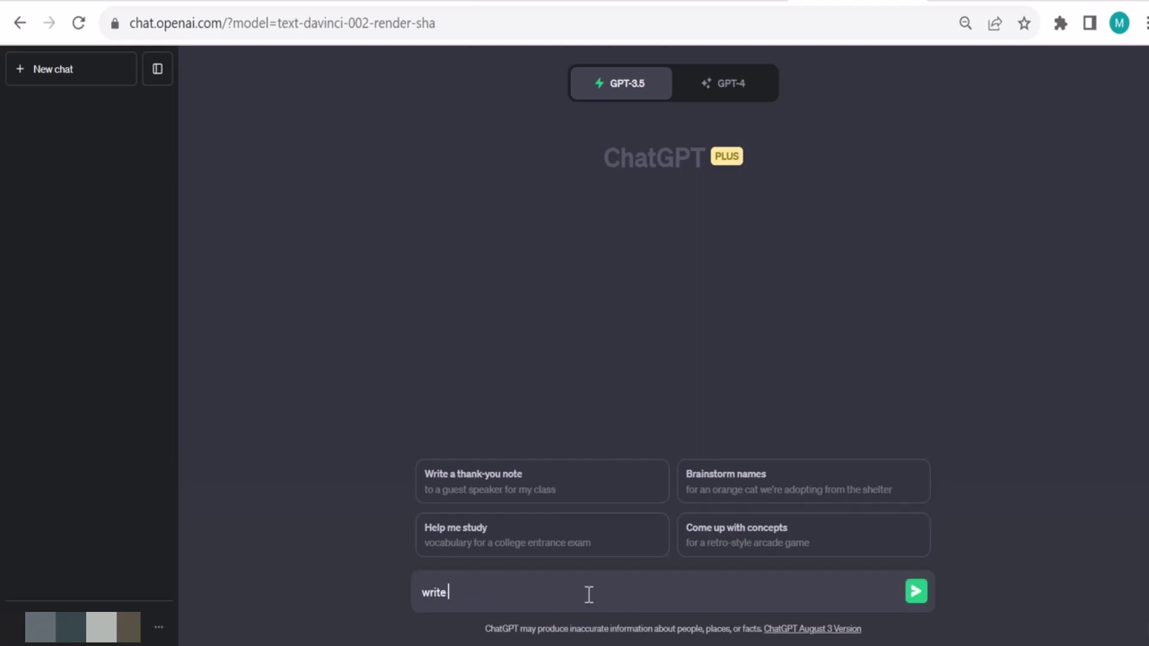
{"action": "type", "text": "a paragraph about the advantage sof exercising in the morning"}
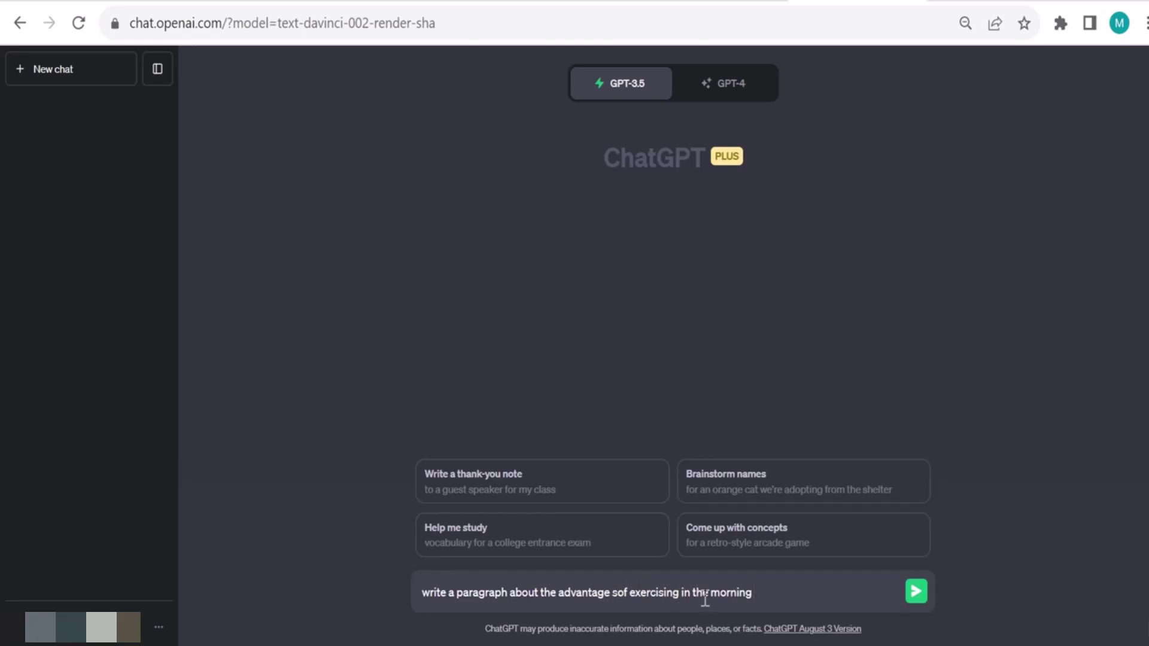
{"action": "key", "text": "Return"}
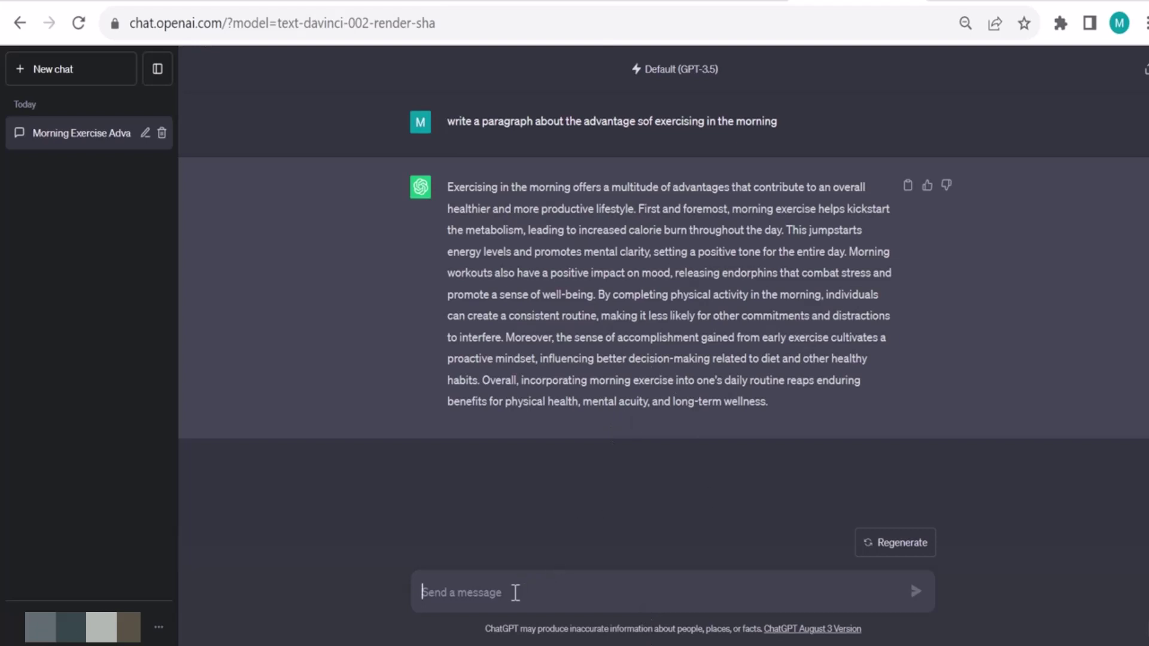
Step: Thank ChatGPT and ask for another short paragraph with a conclusion
{"action": "type", "text": "nice,"}
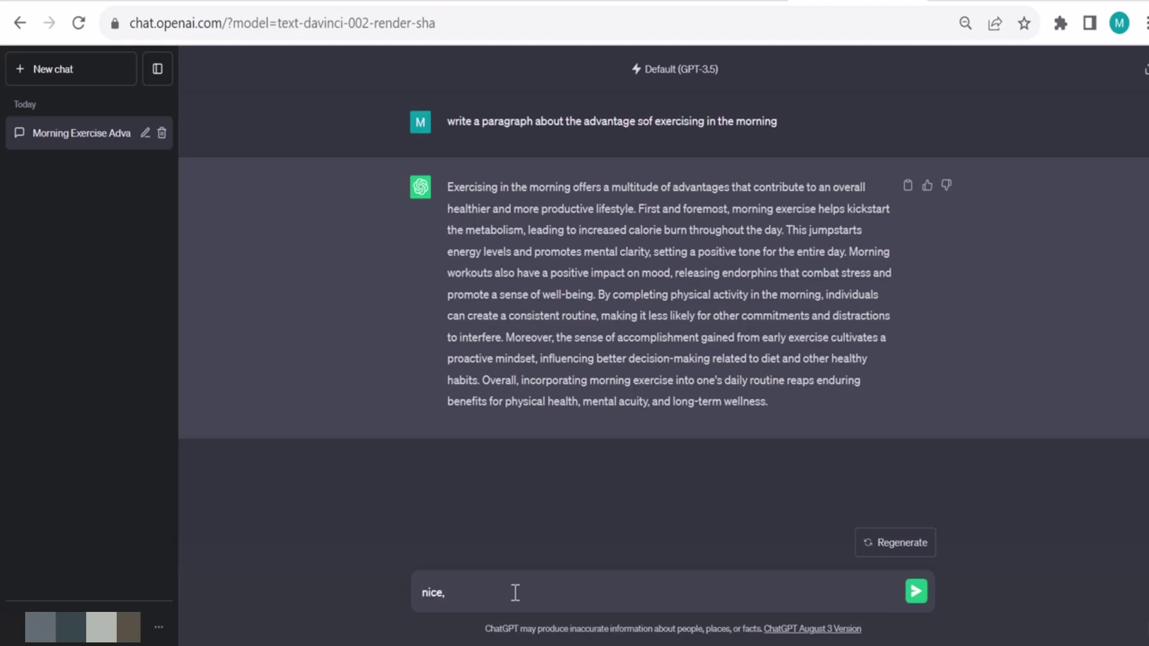
{"action": "type", "text": " thank you."}
{"action": "type", "text": " plea"}
{"action": "key", "text": "BackSpace"}
{"action": "key", "text": "BackSpace"}
{"action": "key", "text": "BackSpace"}
{"action": "type", "text": "z add another short"}
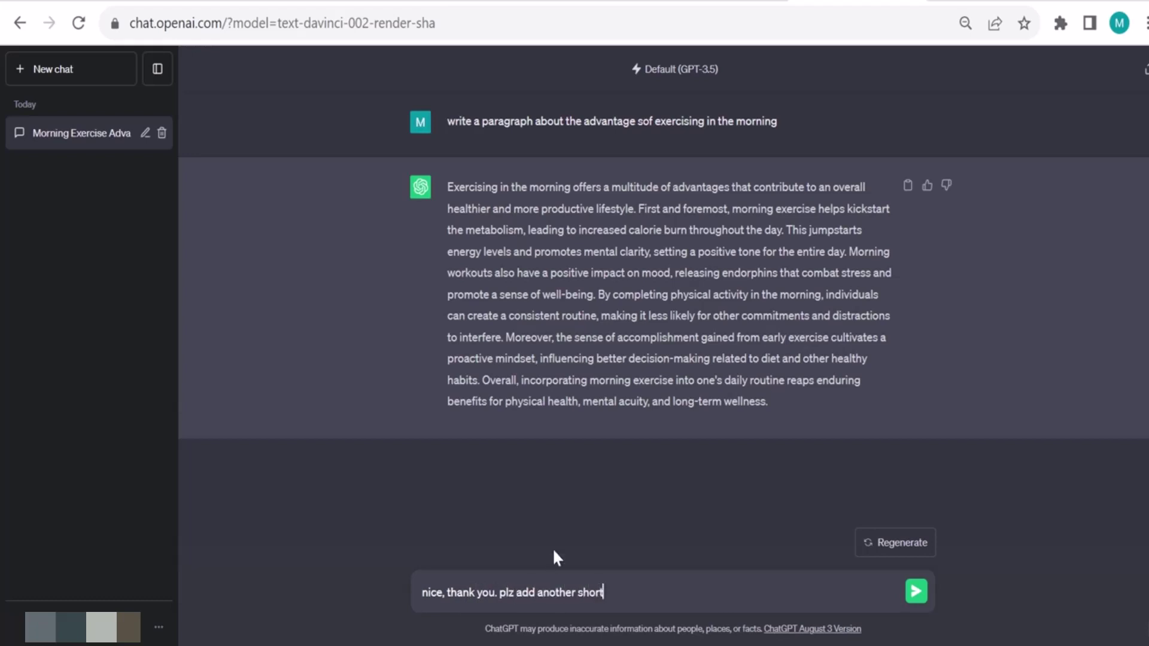
{"action": "type", "text": " paragraphp with a conclu"}
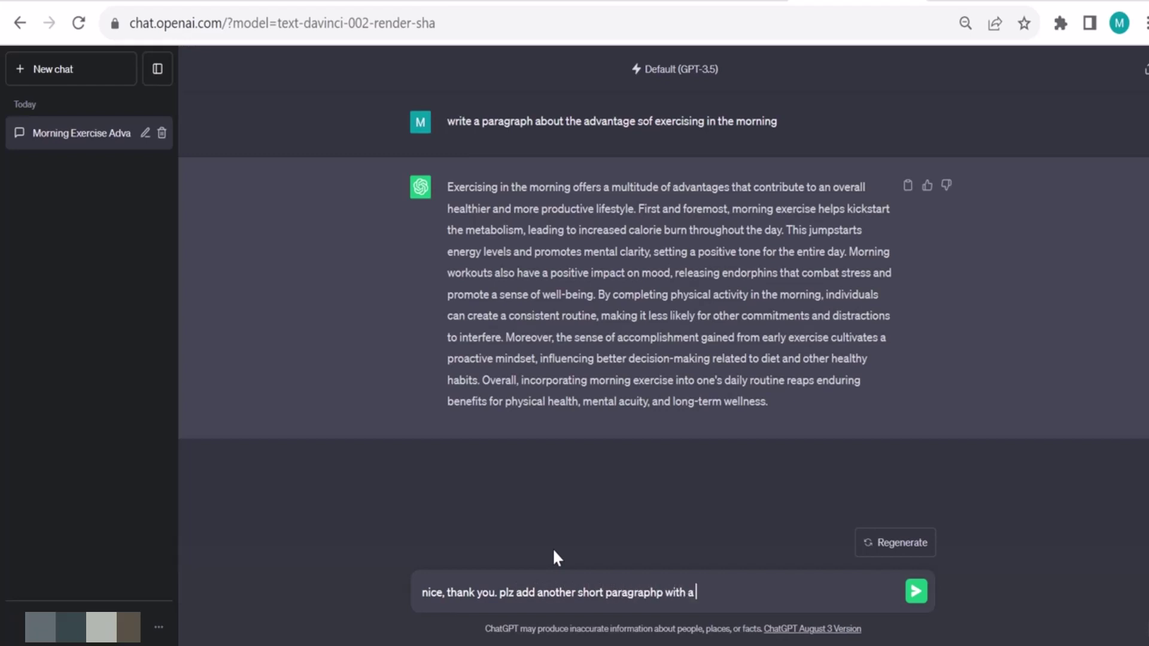
{"action": "type", "text": "sion"}
{"action": "key", "text": "Return"}
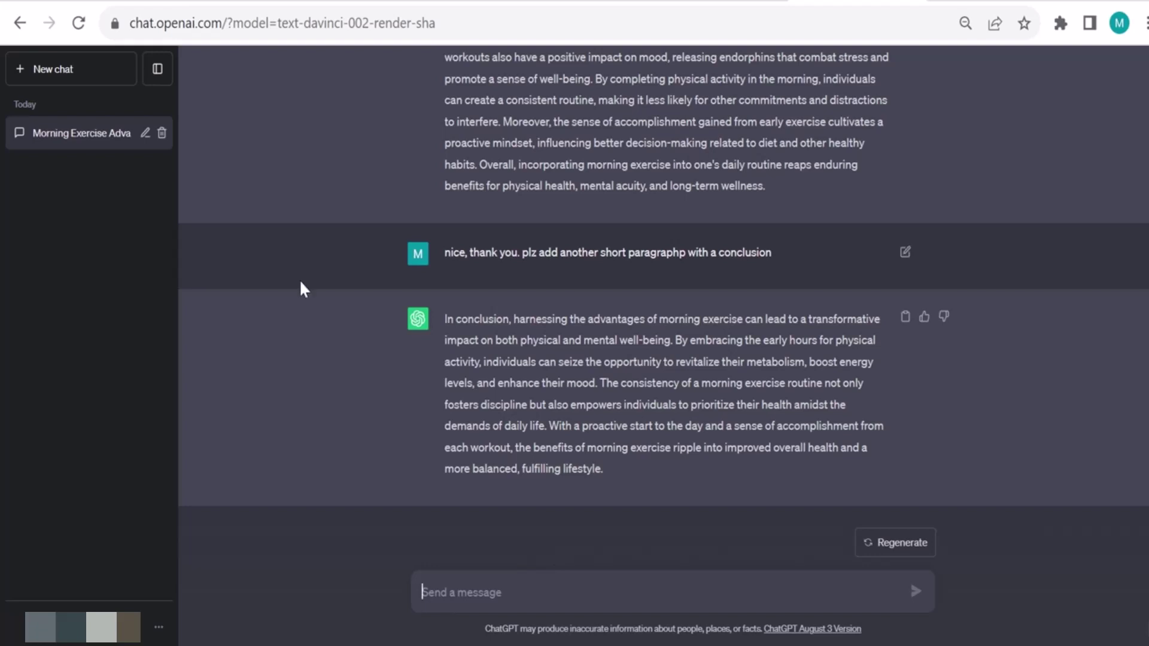
Step: In a new chat, ask ChatGPT to act as an SEO expert and write an SEO-optimized morning exercise blog post
{"action": "left_click", "coordinate": [84, 72]}
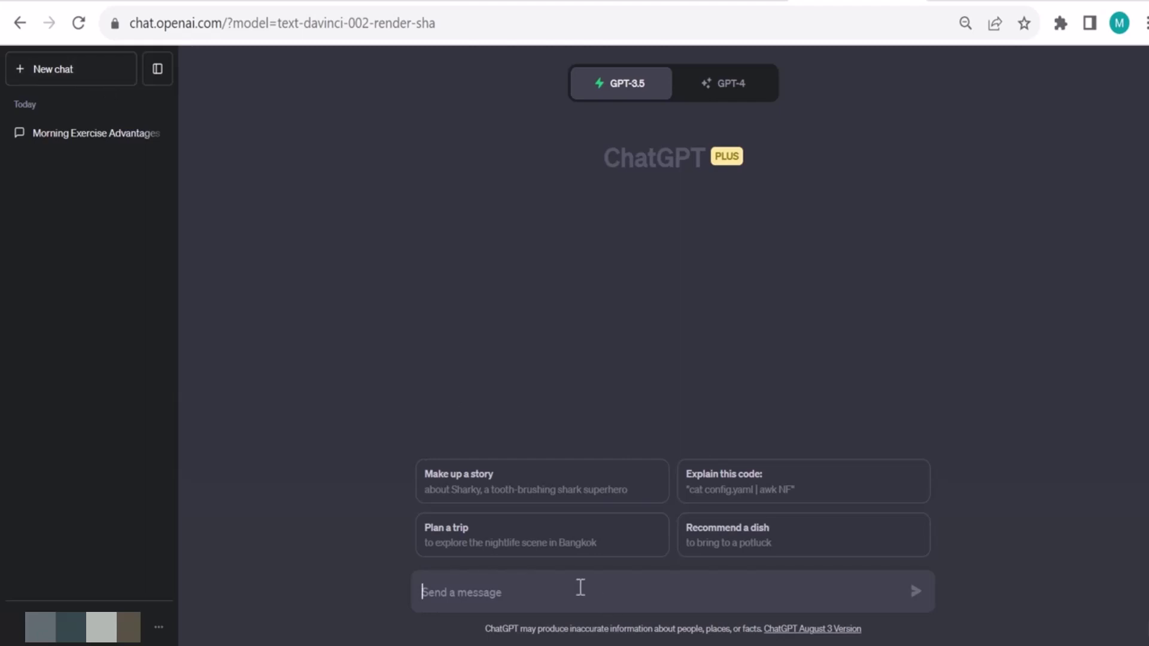
{"action": "type", "text": "act a"}
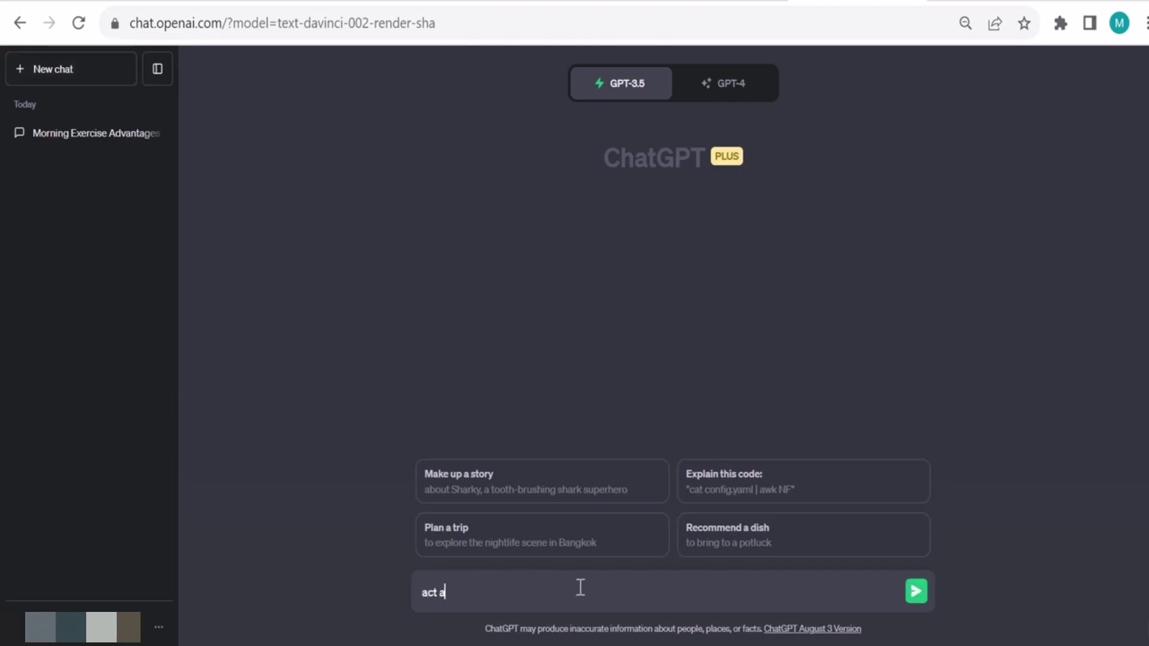
{"action": "type", "text": "s an expert in SEO"}
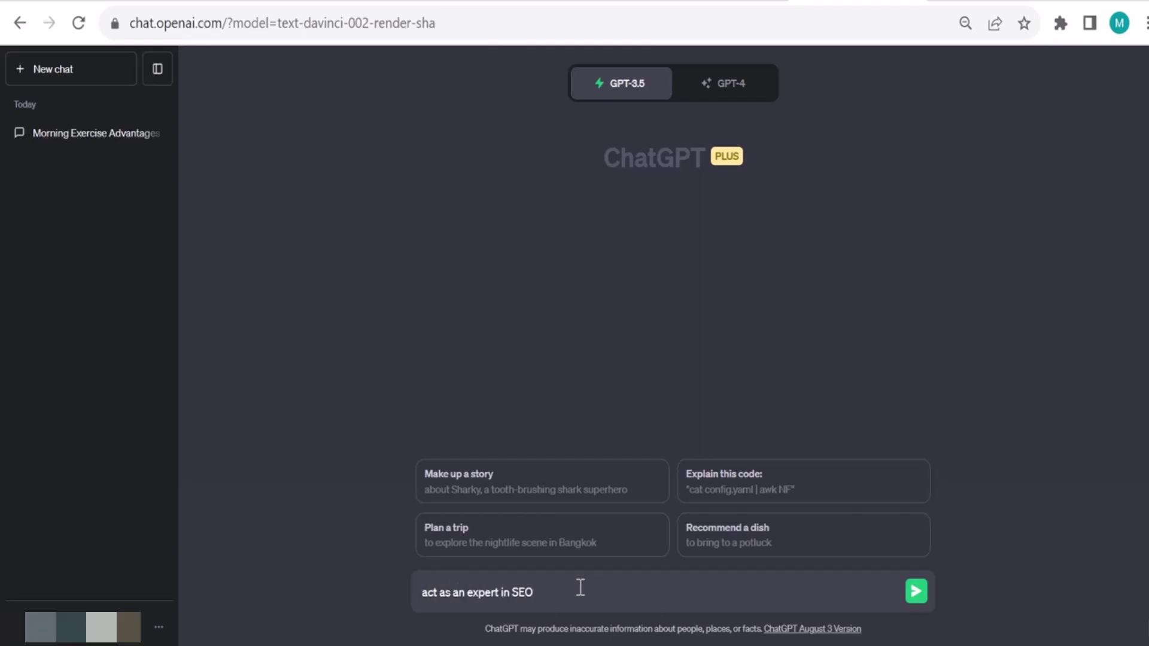
{"action": "type", "text": ", your task is to write a seo optimized "}
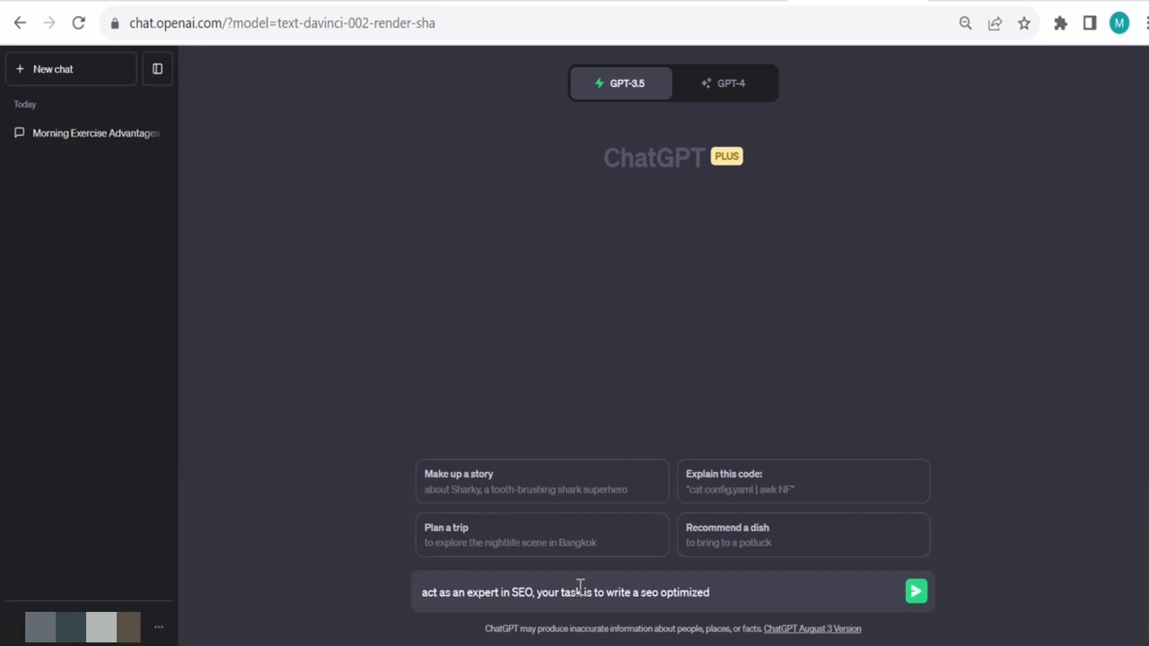
{"action": "type", "text": "blog post about exercisi"}
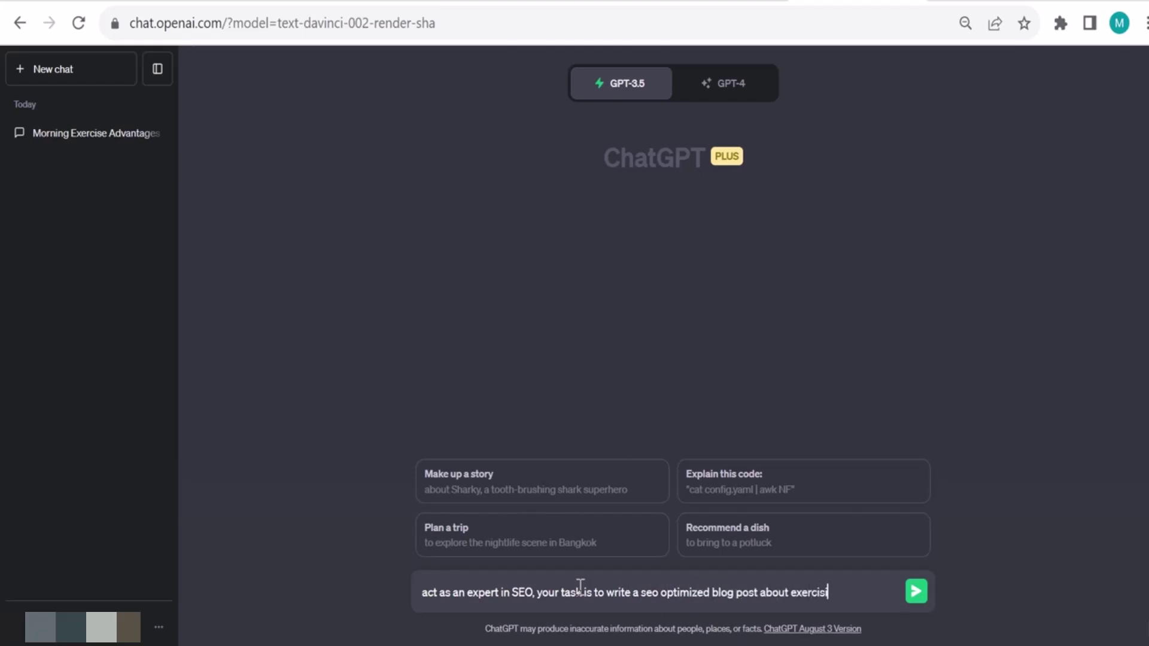
{"action": "type", "text": "ng in the morning"}
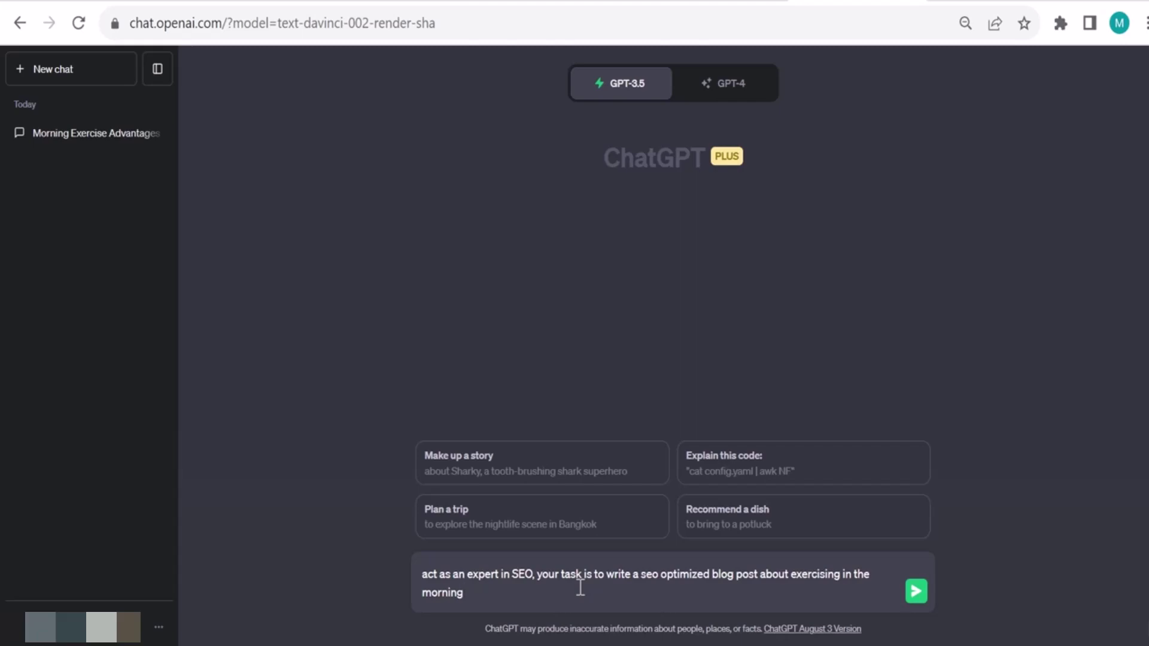
{"action": "key", "text": "Return"}
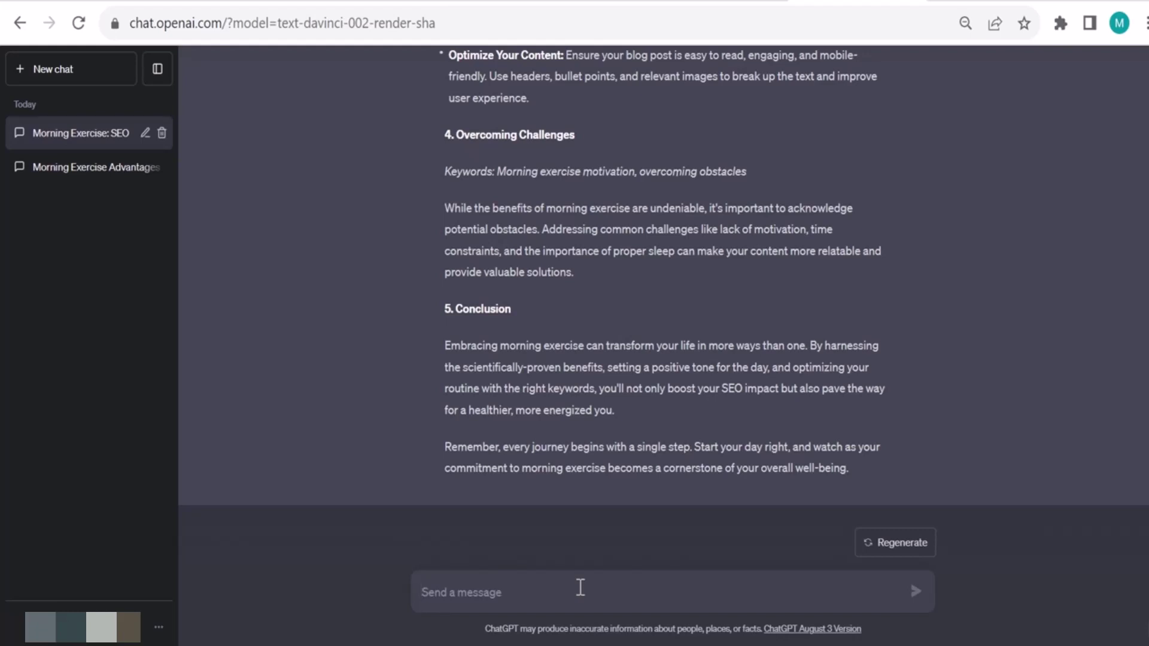
Step: Ask for one more point on why morning exercise is more efficient than evening exercise
{"action": "type", "text": "nice thanks,"}
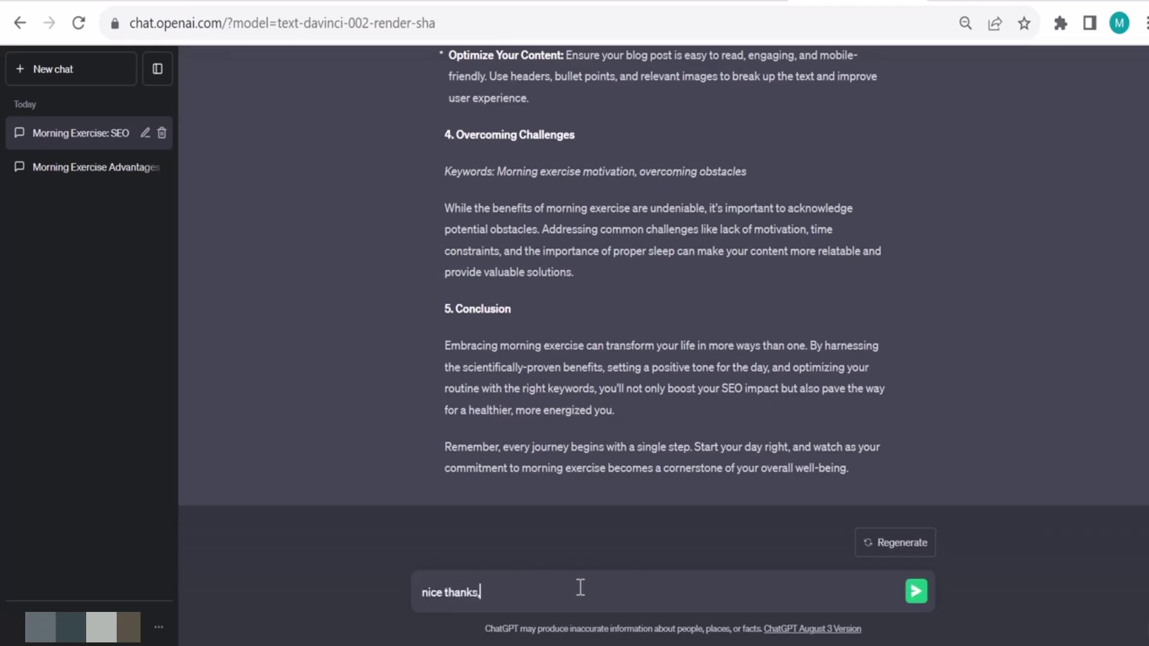
{"action": "type", "text": " can you add one more point about"}
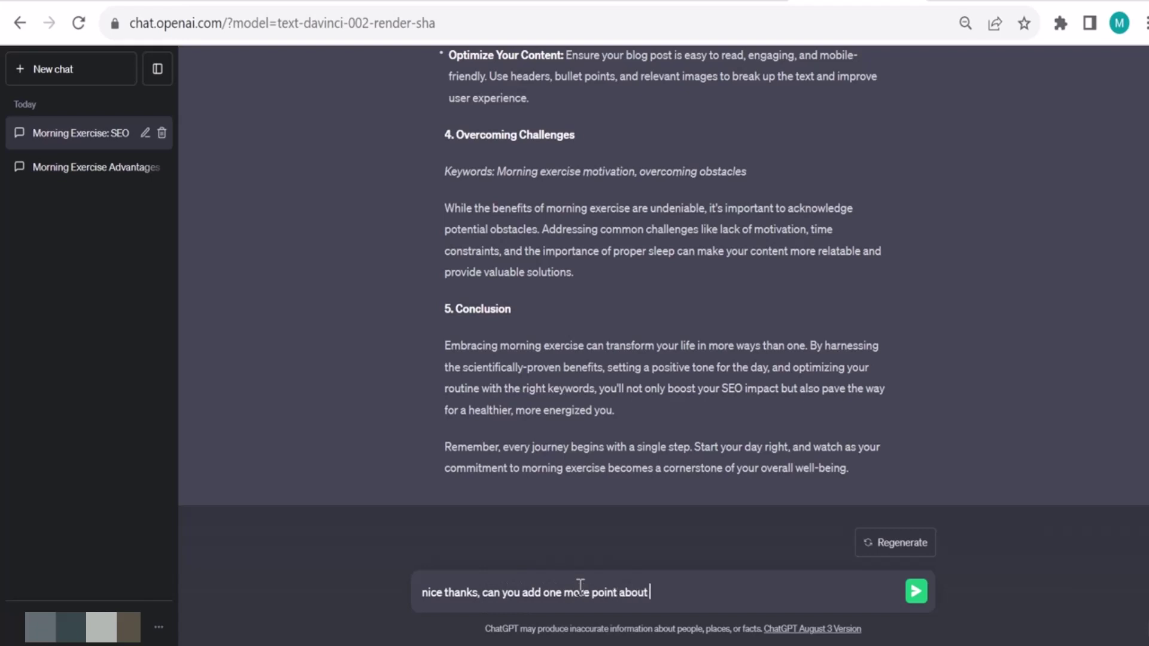
{"action": "type", "text": "why exercising in the m"}
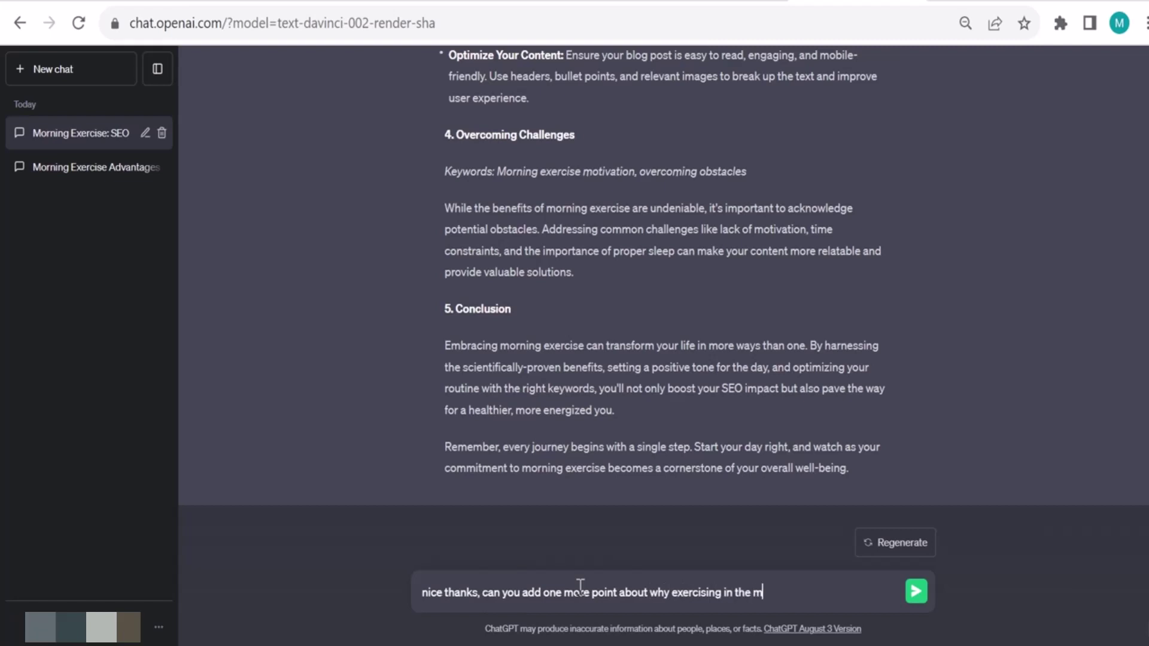
{"action": "type", "text": "orning is more ef"}
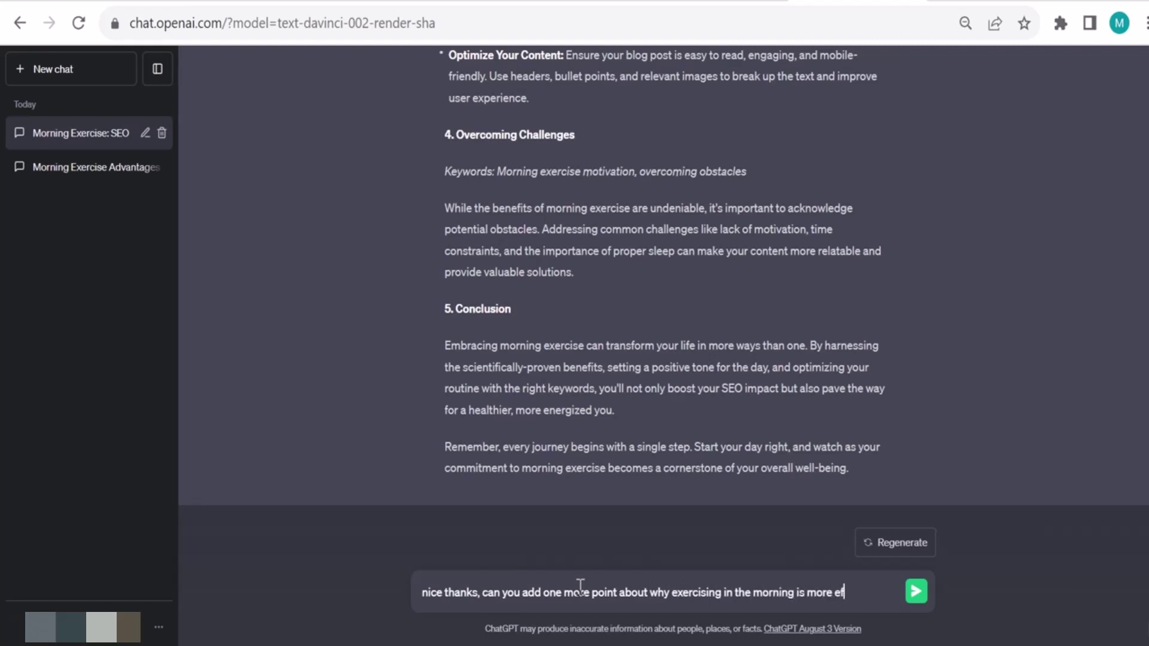
{"action": "type", "text": "fecient compa"}
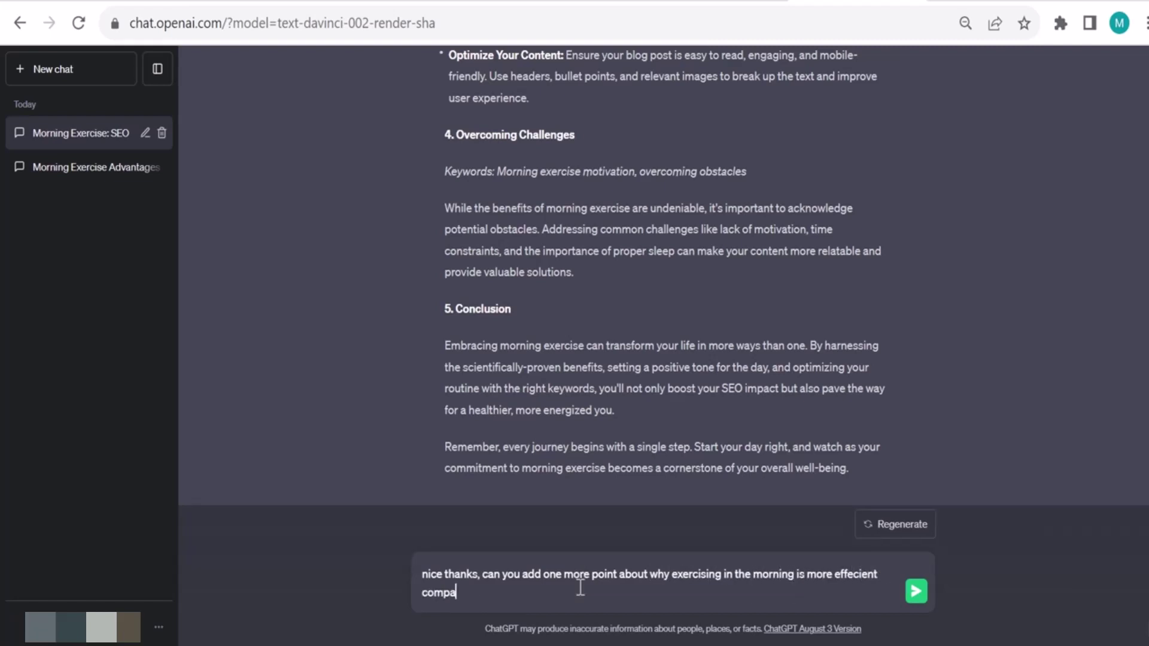
{"action": "type", "text": "red to exercisng in the eveni"}
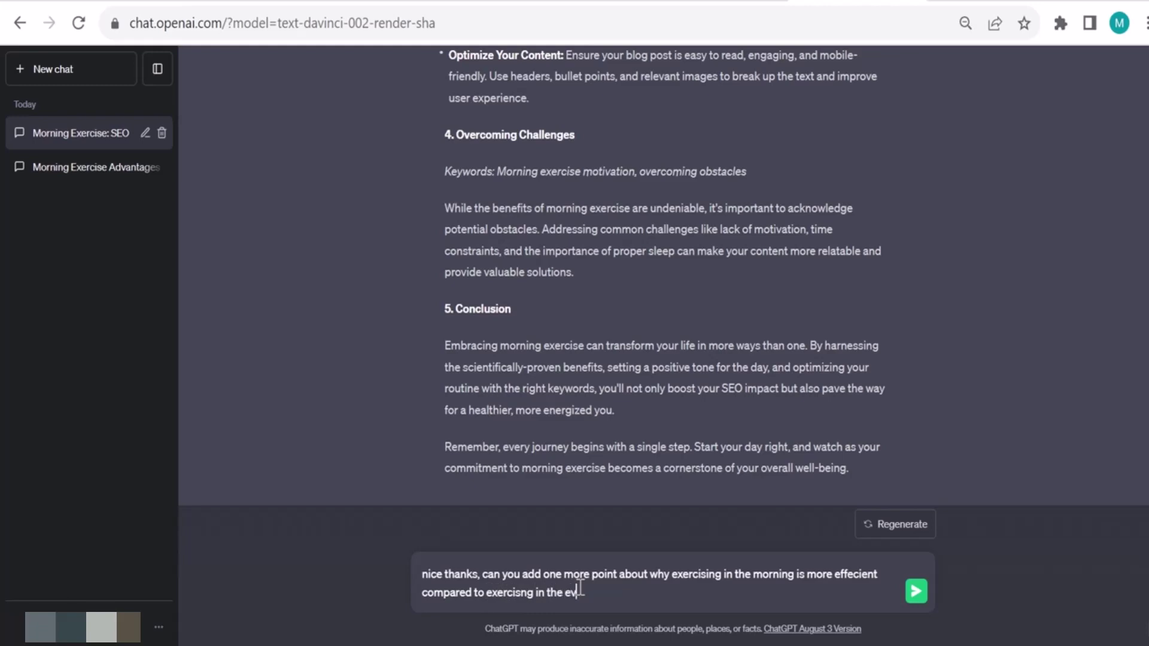
{"action": "type", "text": "ng"}
{"action": "key", "text": "Return"}
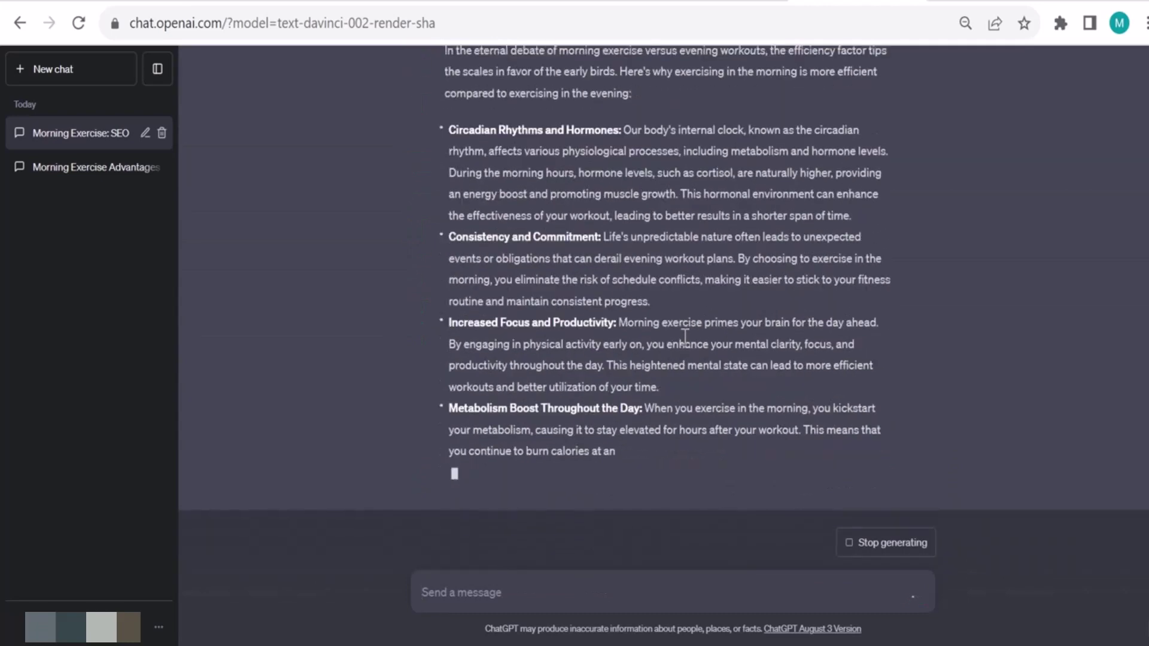
Step: Scroll through the efficiency section to its Improved Sleep Quality bullet and closing summary
{"action": "scroll", "coordinate": [686, 338], "scroll_direction": "up", "scroll_amount": 10}
{"action": "scroll", "coordinate": [685, 338], "scroll_direction": "up", "scroll_amount": 15}
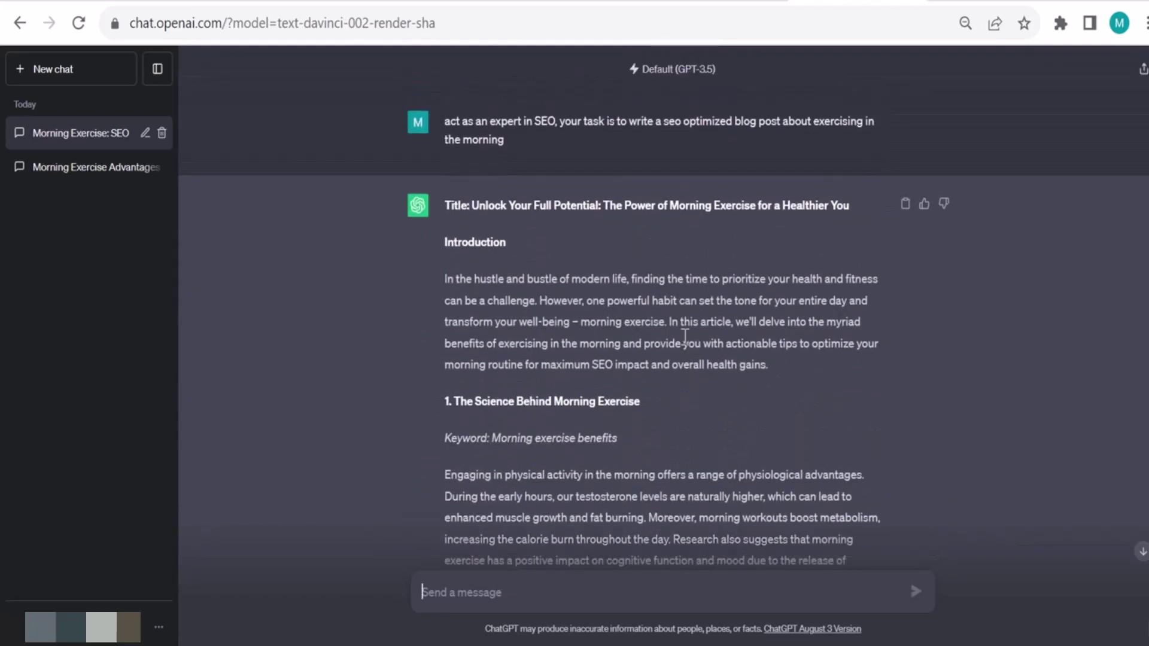
{"action": "scroll", "coordinate": [583, 326], "scroll_direction": "down", "scroll_amount": 9}
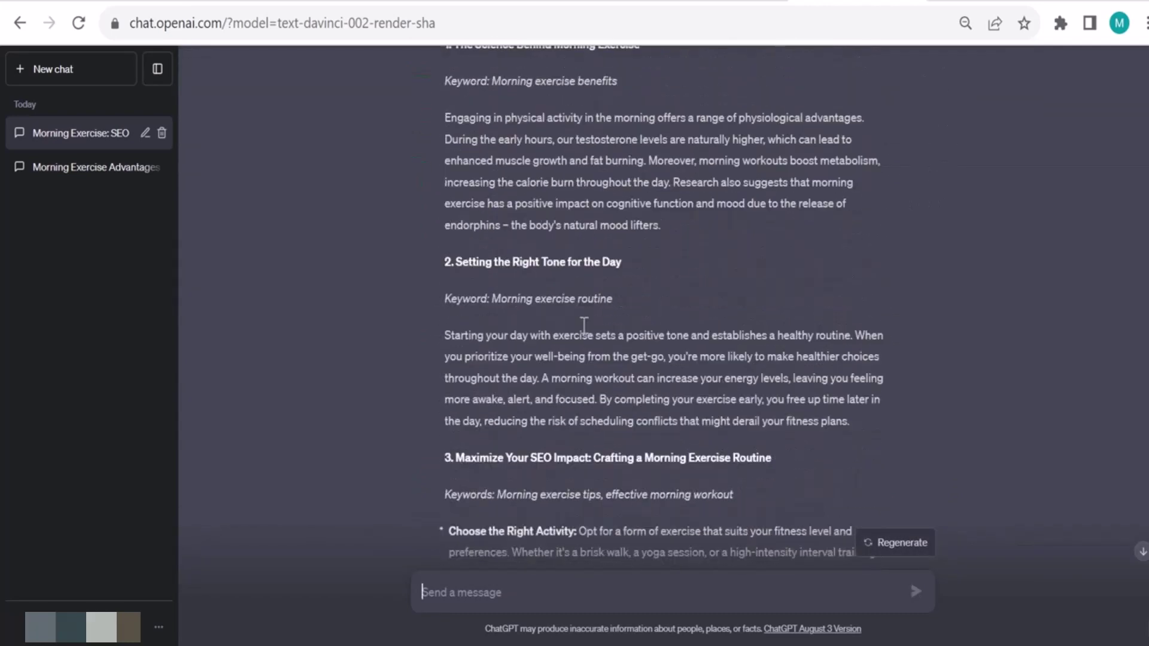
{"action": "scroll", "coordinate": [584, 326], "scroll_direction": "down", "scroll_amount": 7}
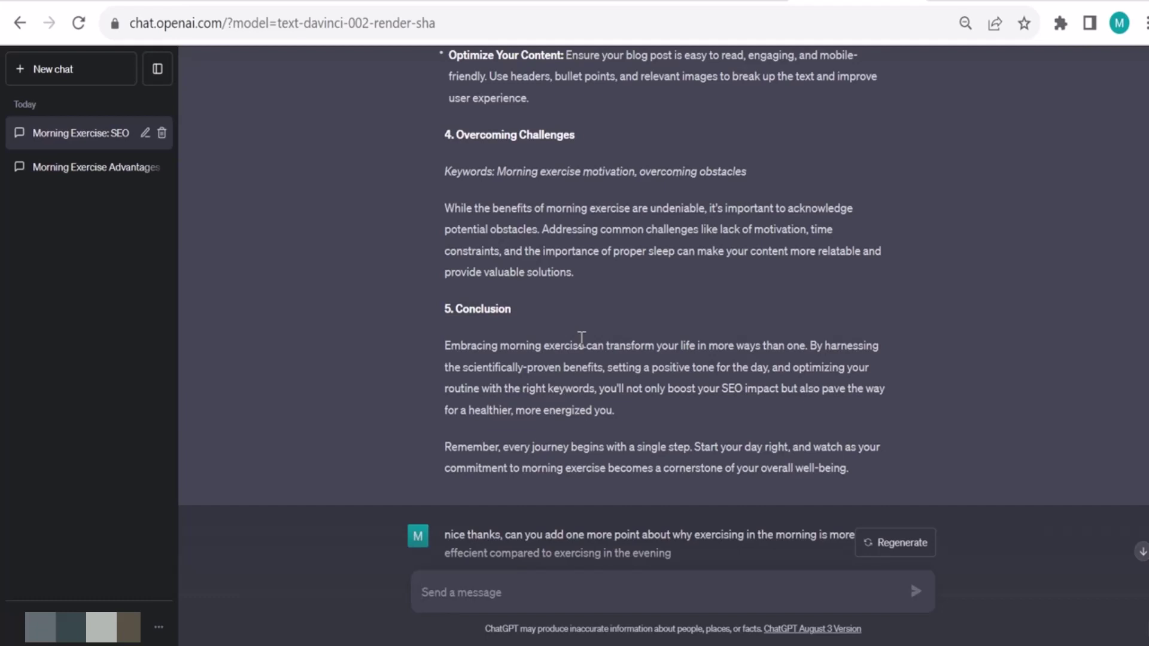
{"action": "scroll", "coordinate": [582, 339], "scroll_direction": "down", "scroll_amount": 6}
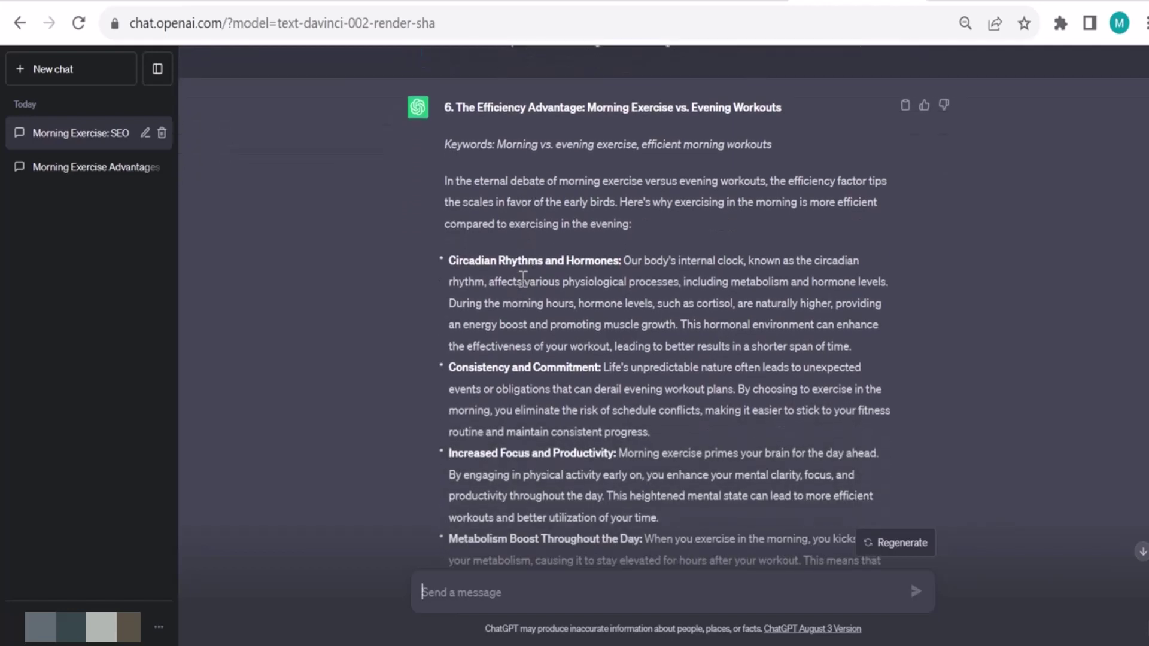
{"action": "scroll", "coordinate": [518, 338], "scroll_direction": "down", "scroll_amount": 5}
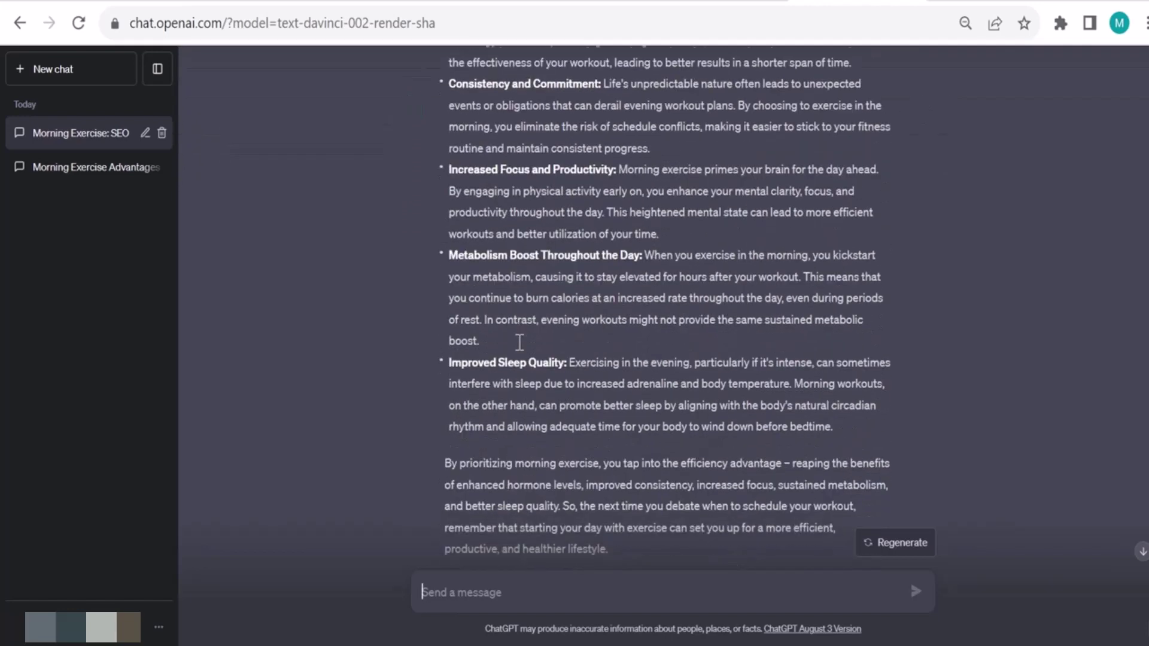
{"action": "scroll", "coordinate": [520, 342], "scroll_direction": "down", "scroll_amount": 2}
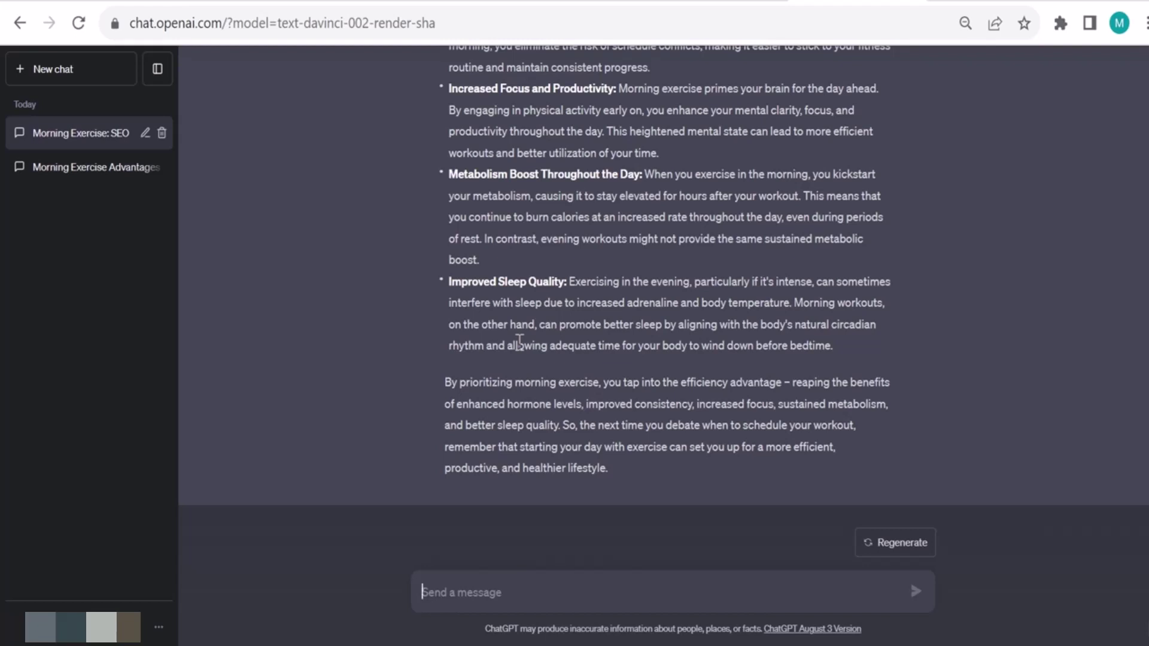
Step: In a new chat, request an email telling beginner students about the new course
{"action": "key", "text": "ctrl+shift+o"}
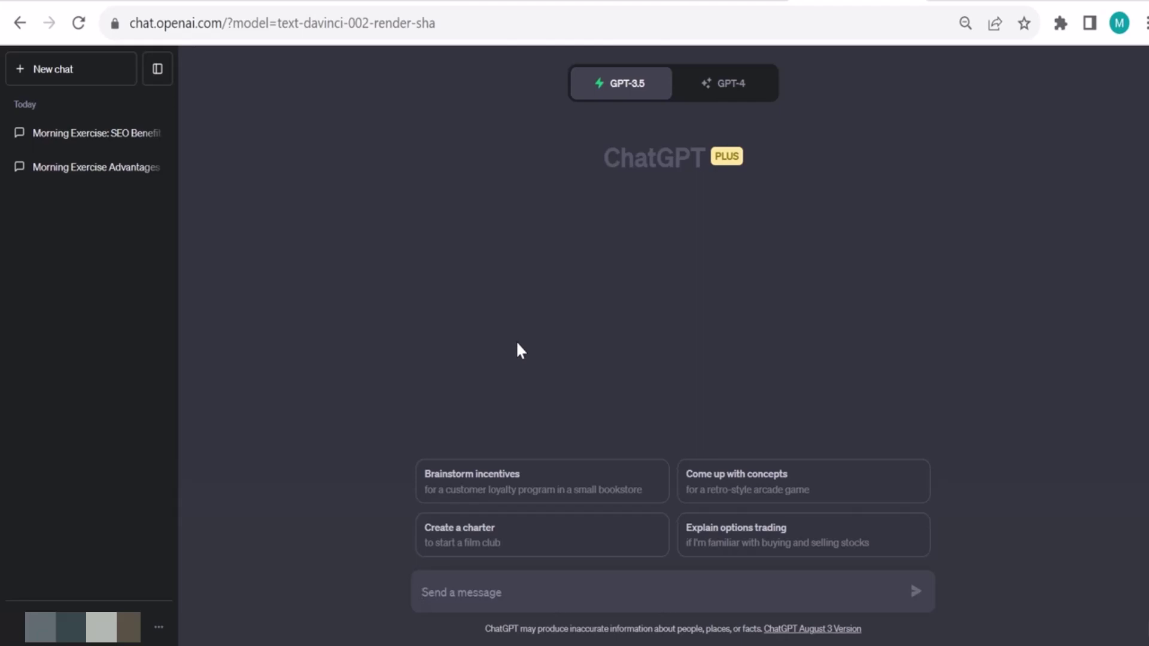
{"action": "type", "text": "write an e"}
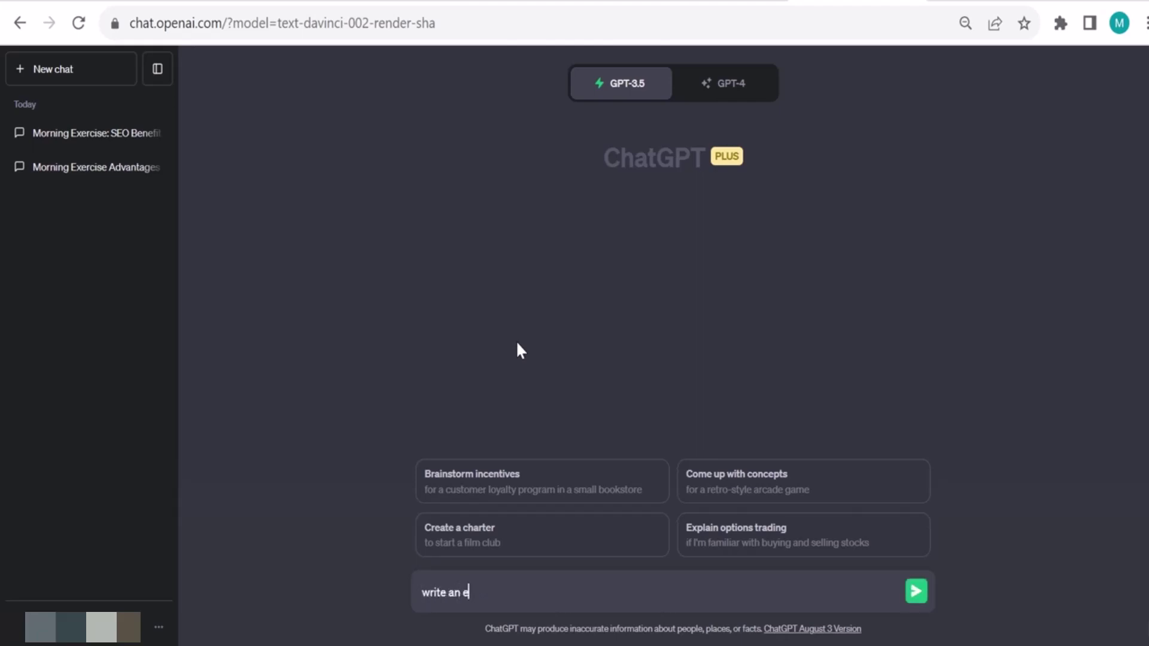
{"action": "type", "text": "mail to my students tel"}
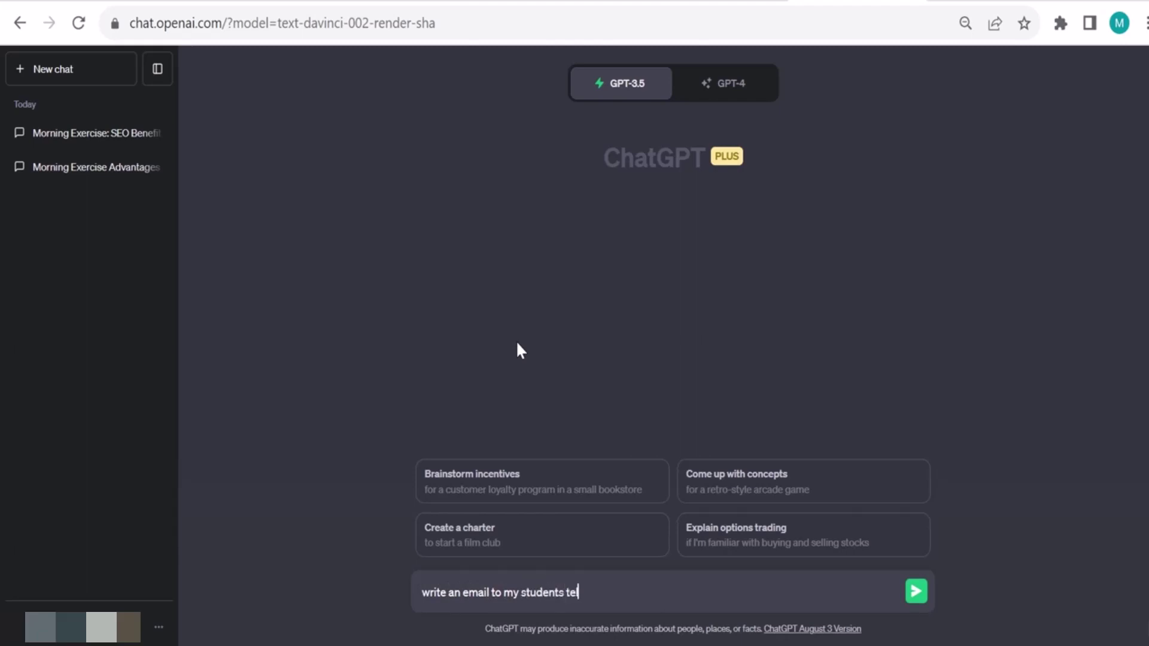
{"action": "type", "text": "ling them about my new cours"}
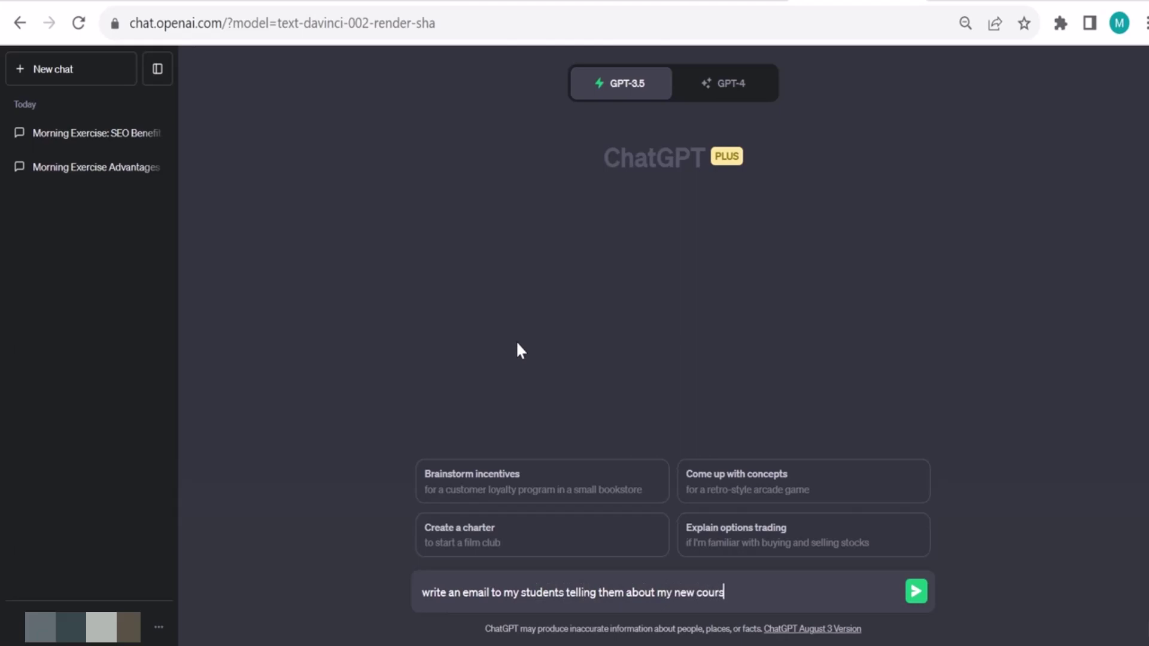
{"action": "type", "text": "e. the students are beginne"}
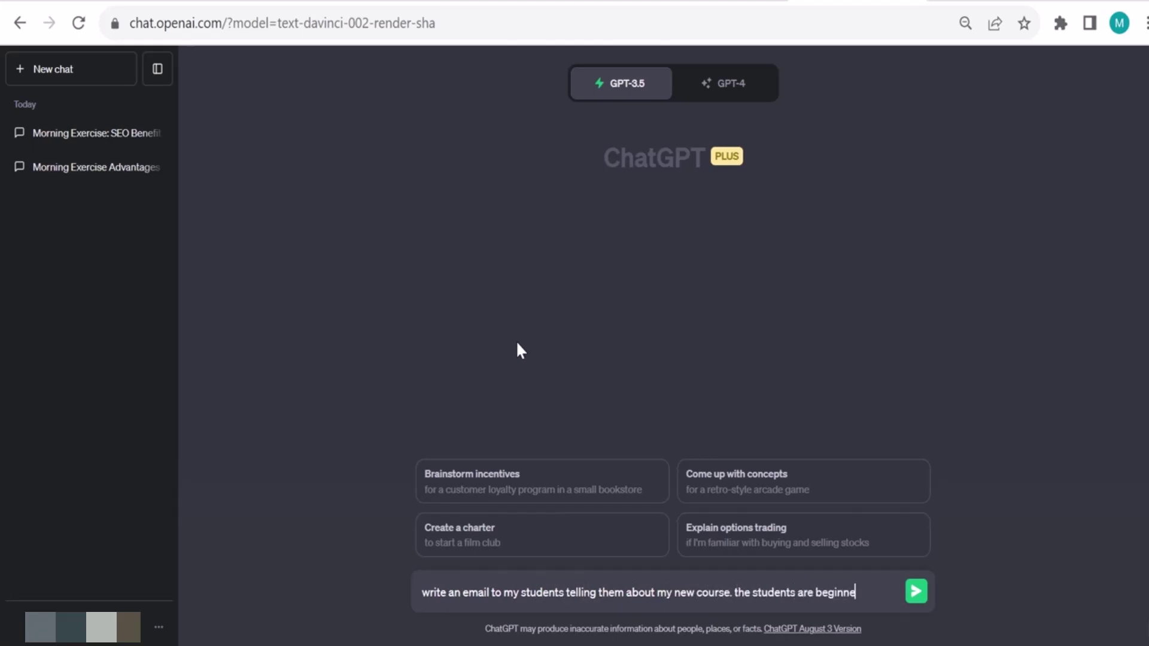
{"action": "type", "text": "rs in AI and they a"}
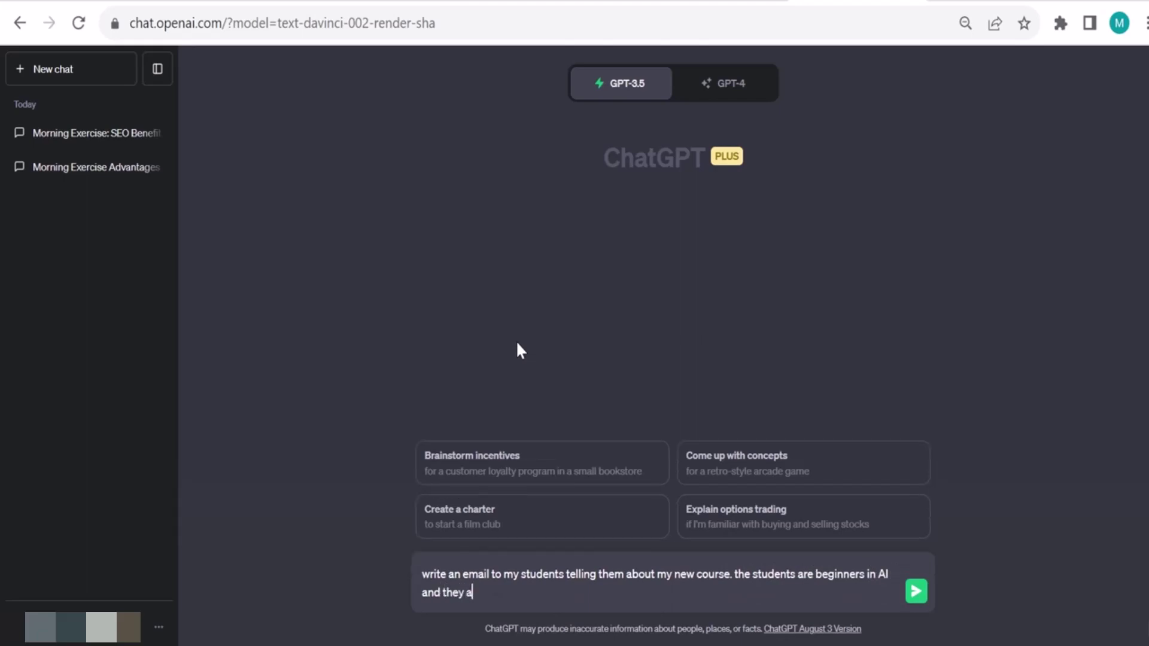
{"action": "type", "text": "re 18+ years old"}
{"action": "key", "text": "Return"}
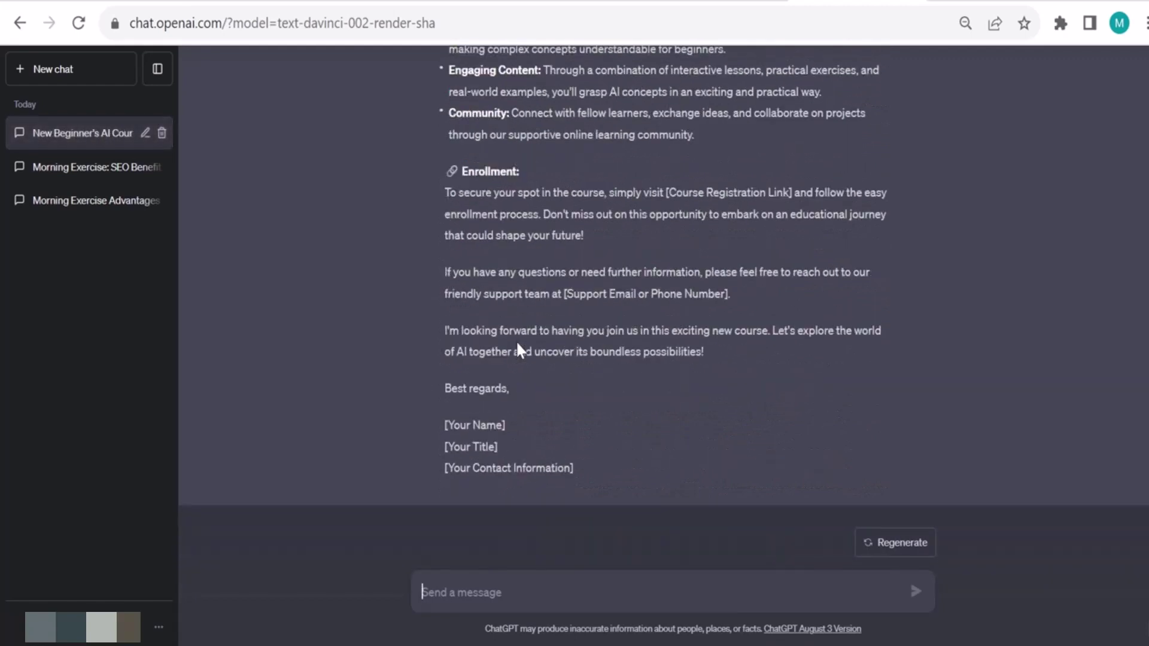
Step: Ask for a shorter course email without icons, then start a fresh chat
{"action": "scroll", "coordinate": [516, 340], "scroll_direction": "up", "scroll_amount": 15}
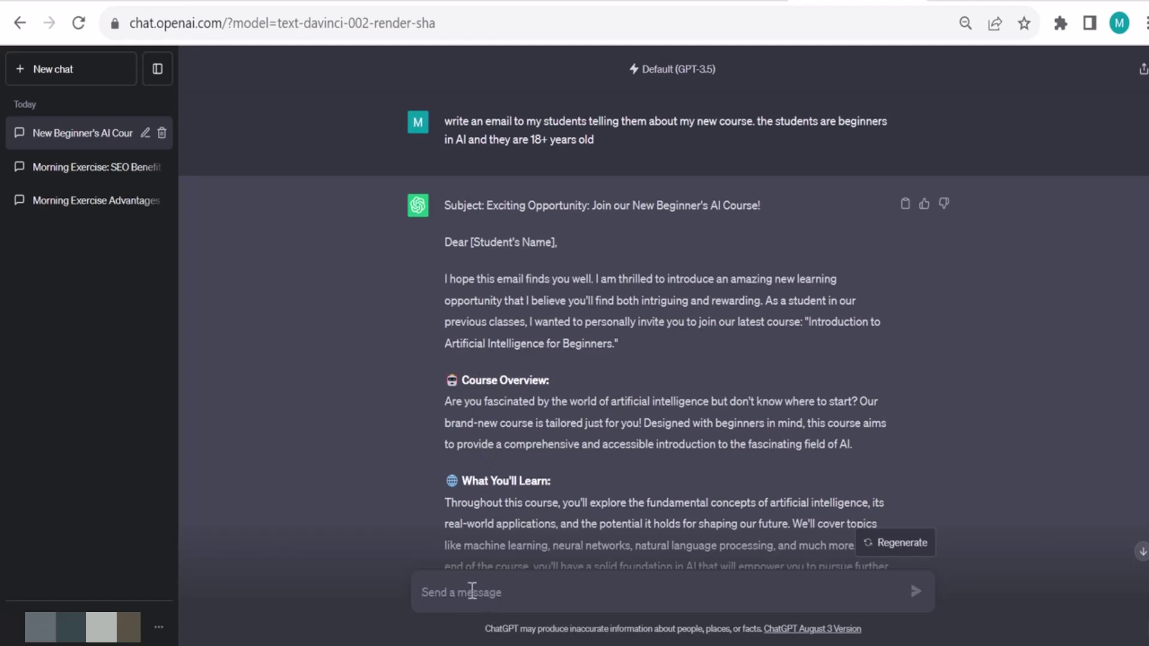
{"action": "type", "text": "nice make shorter plz. no need for icons"}
{"action": "key", "text": "Return"}
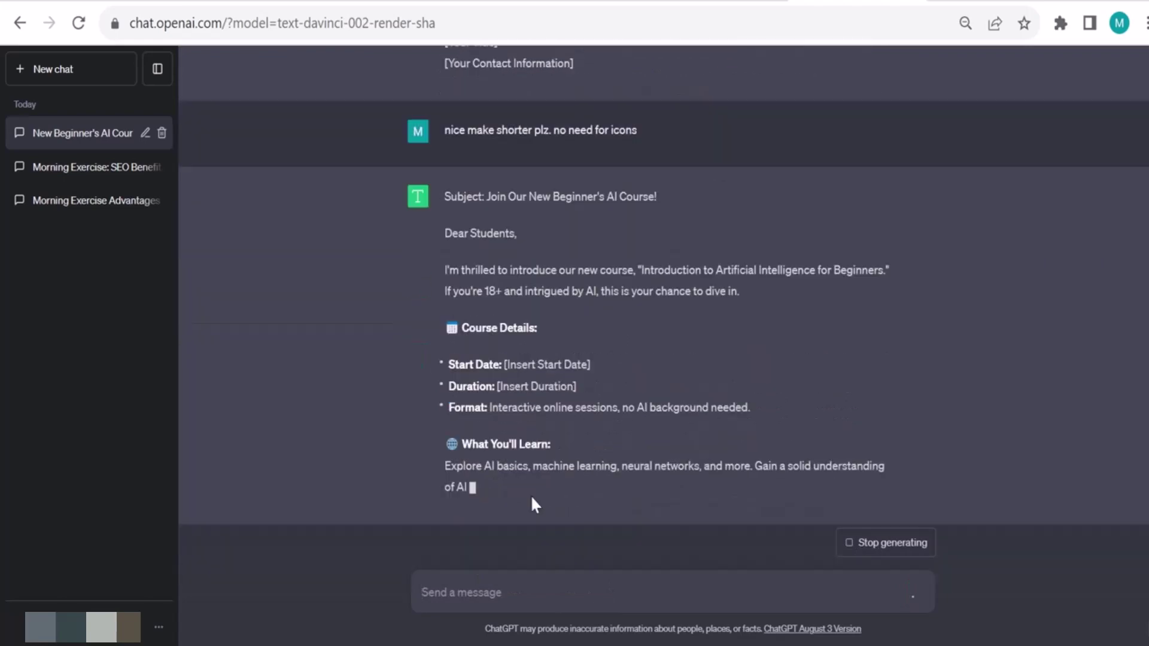
{"action": "scroll", "coordinate": [510, 367], "scroll_direction": "up", "scroll_amount": 4}
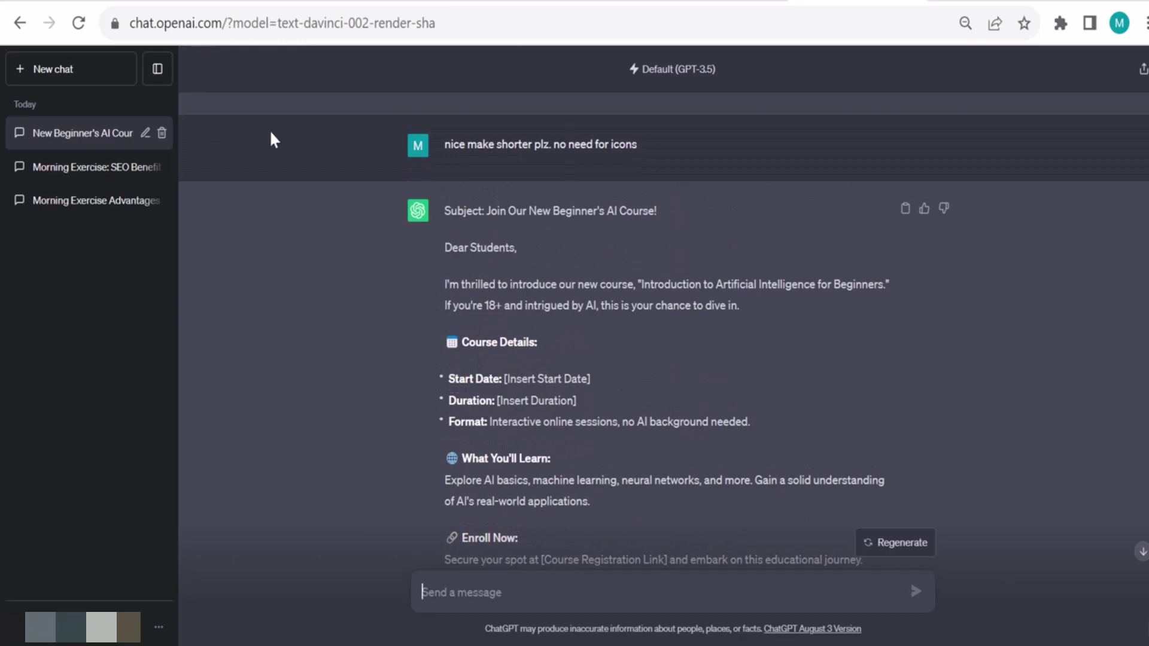
{"action": "left_click", "coordinate": [109, 79]}
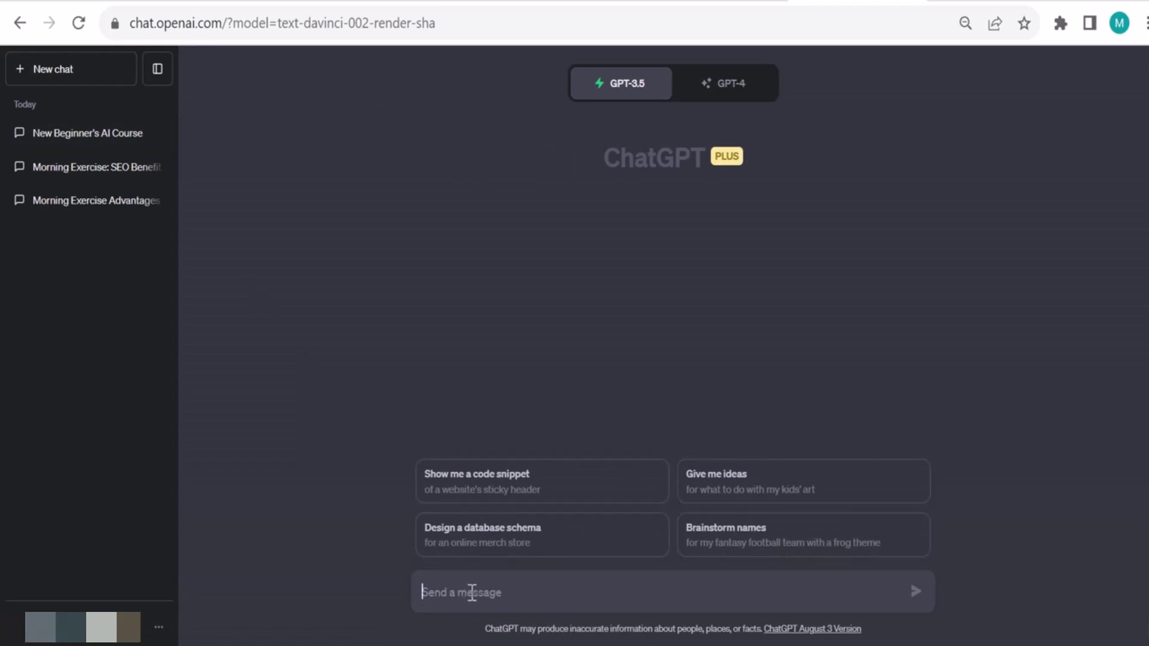
Step: Ask ChatGPT, as a digital marketing expert, for a LinkedIn post on energy-sector innovation for 100k+ followers
{"action": "type", "text": "write"}
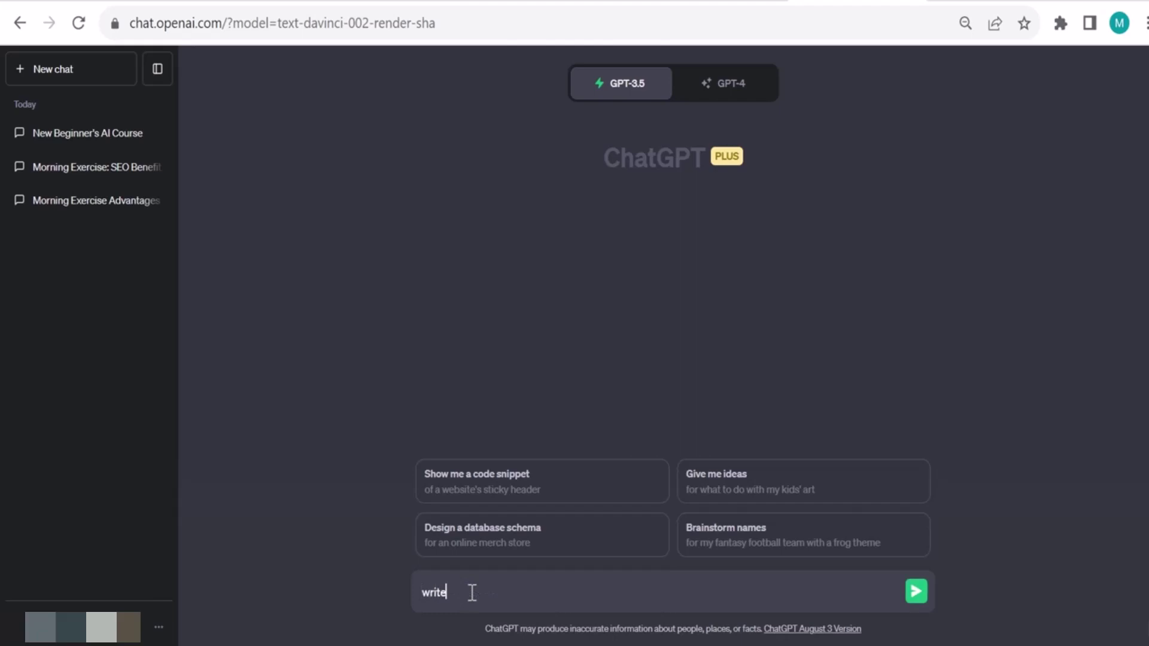
{"action": "key", "text": "BackSpace"}
{"action": "key", "text": "BackSpace"}
{"action": "key", "text": "BackSpace"}
{"action": "key", "text": "BackSpace"}
{"action": "key", "text": "BackSpace"}
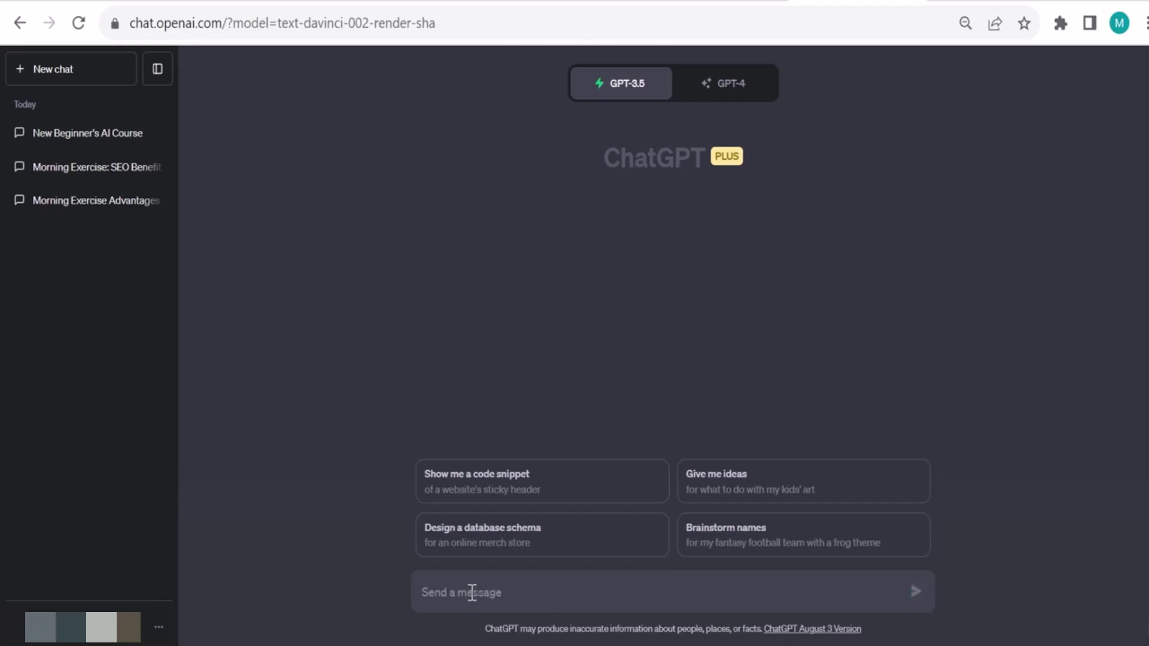
{"action": "type", "text": "act as an"}
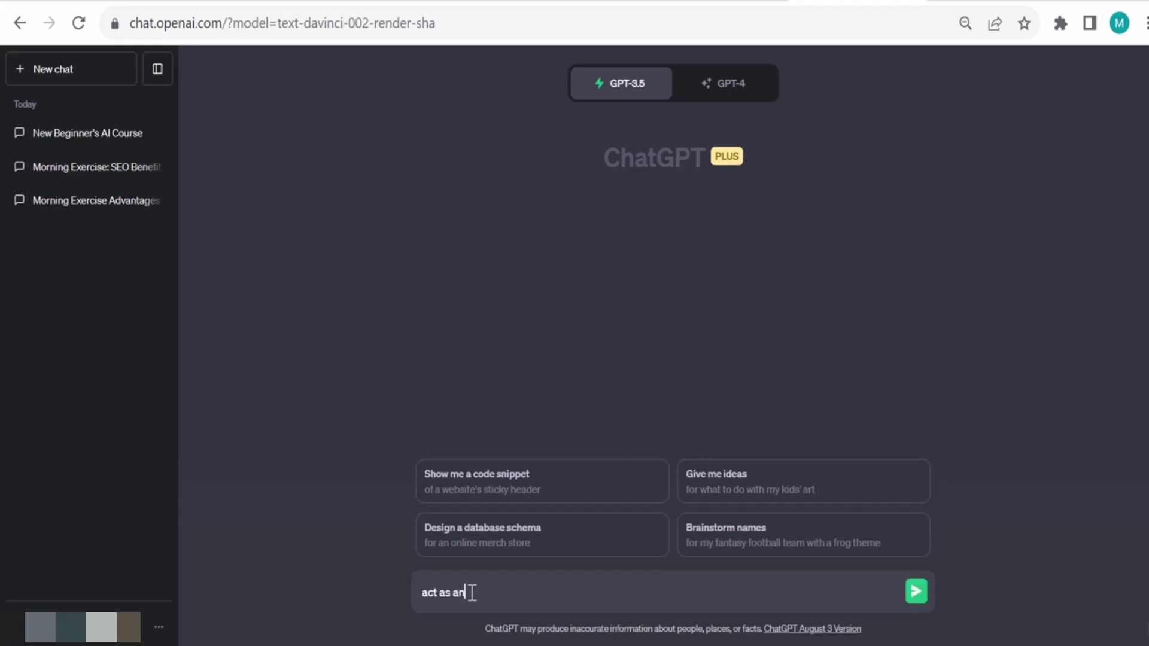
{"action": "key", "text": "BackSpace"}
{"action": "type", "text": "digital marketing expert, "}
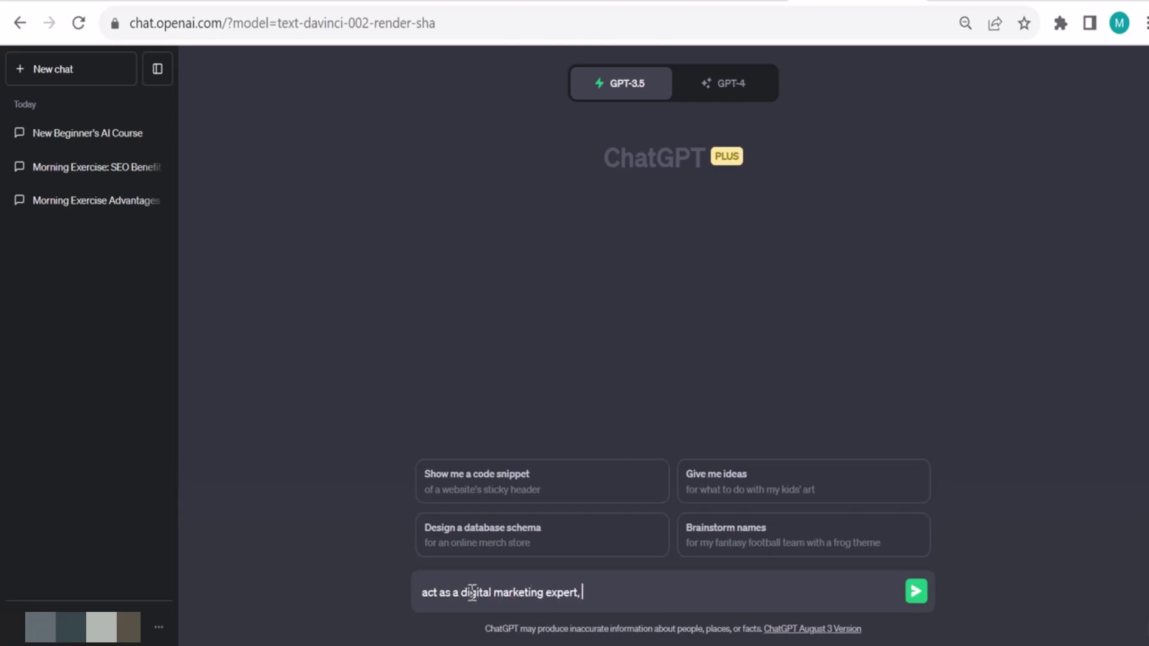
{"action": "type", "text": "i want you to write"}
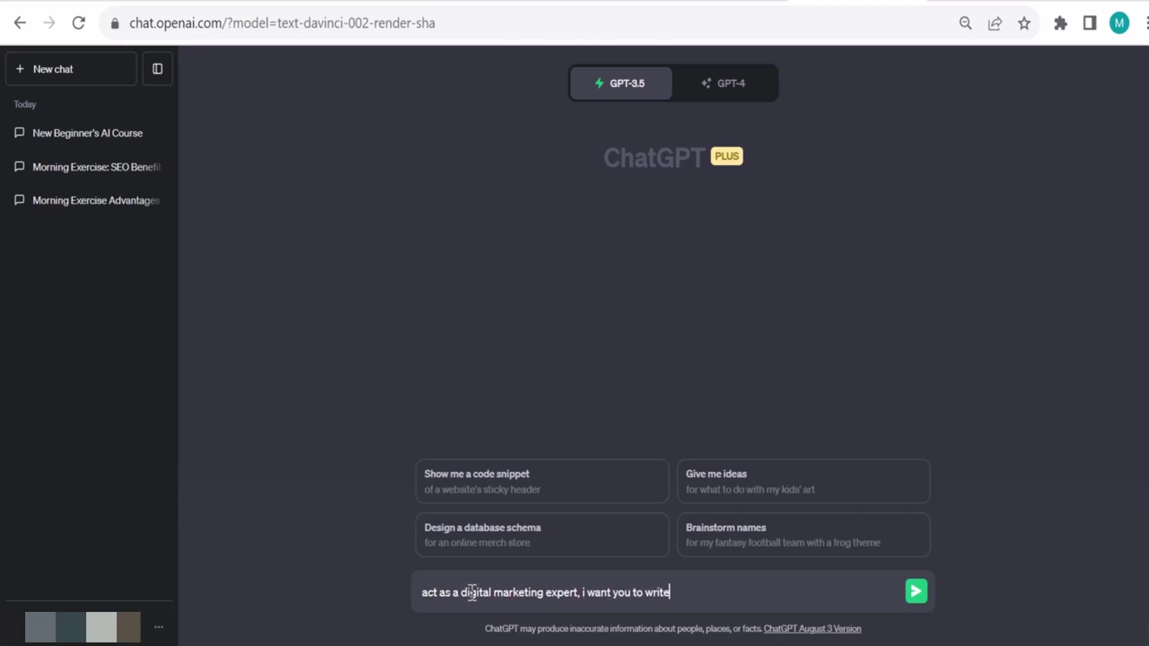
{"action": "type", "text": " a linkedin post about i"}
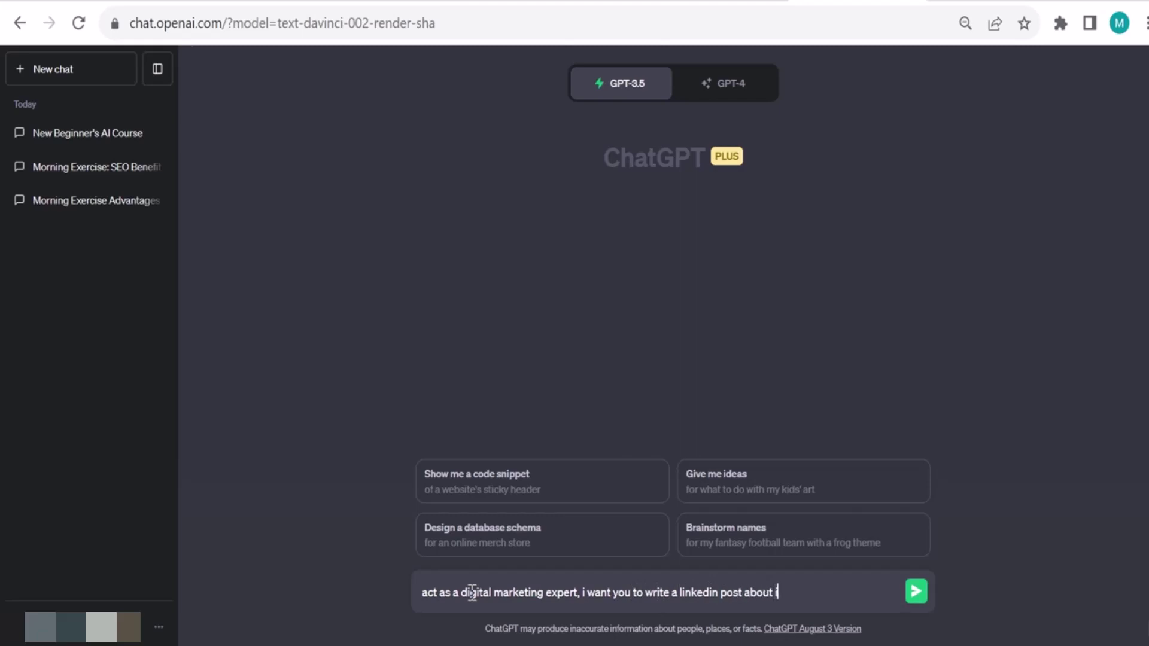
{"action": "type", "text": "nnovation in the energy sector."}
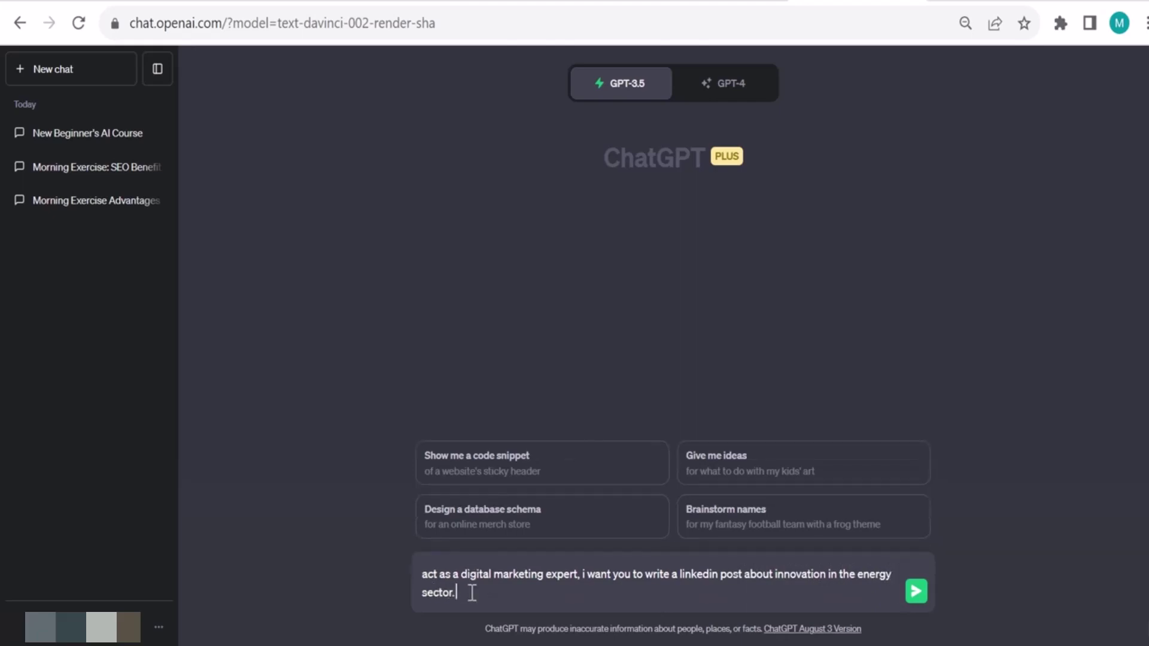
{"action": "type", "text": "the post will be for my follwoers "}
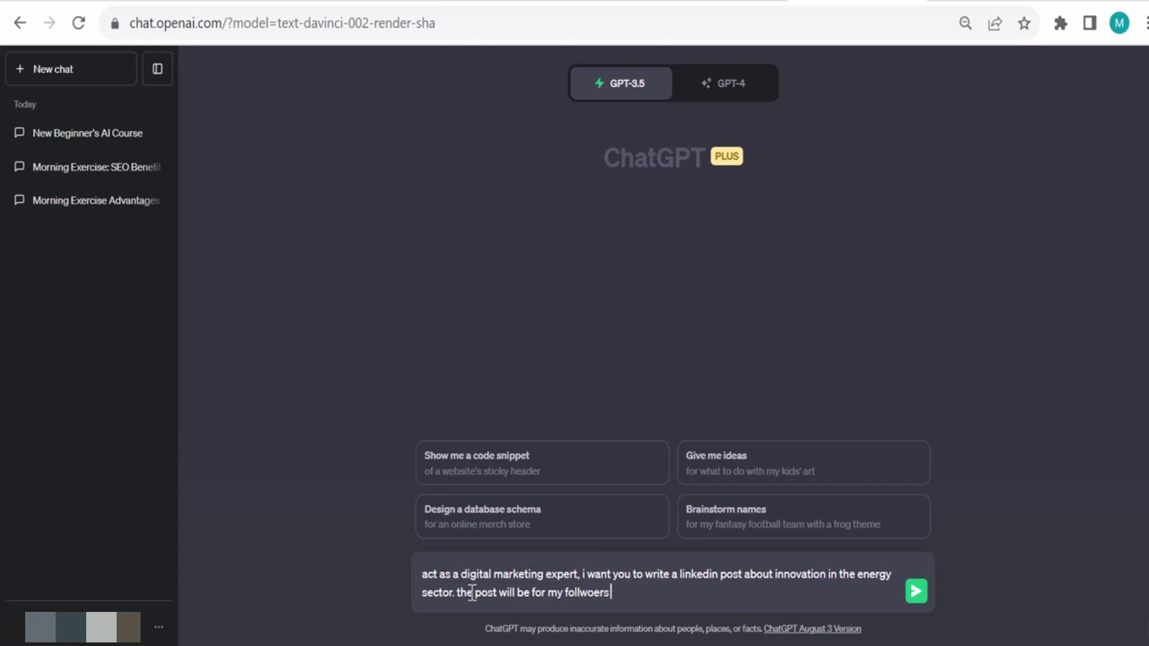
{"action": "type", "text": "and i am an influencer in the e"}
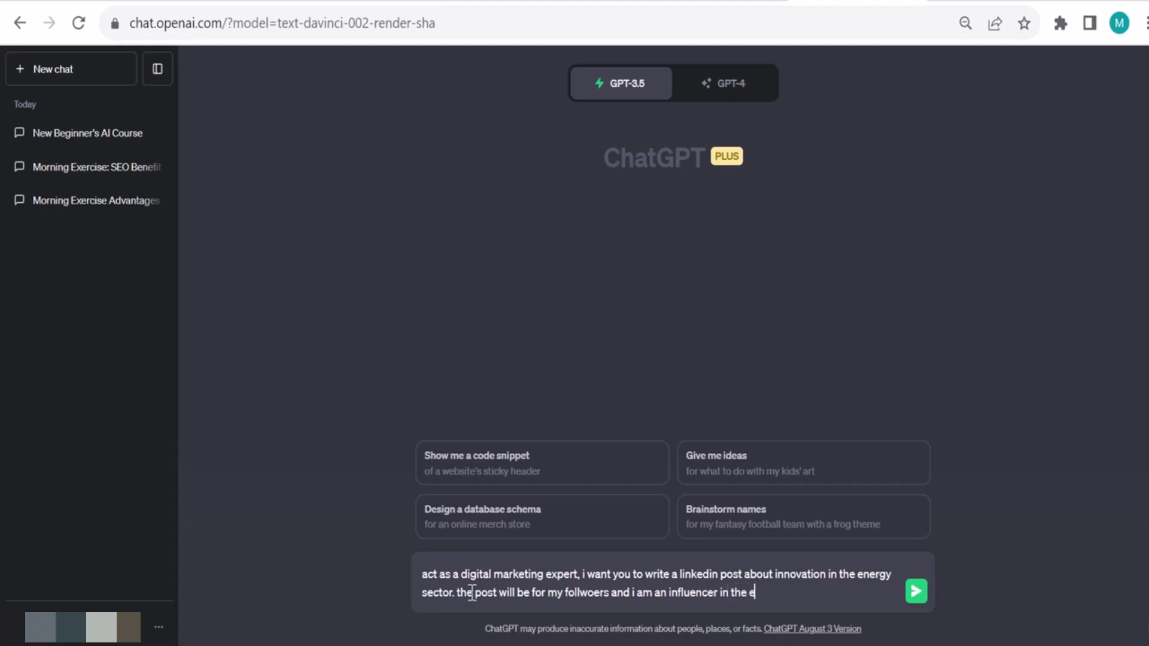
{"action": "type", "text": "nrgy sector are"}
{"action": "key", "text": "BackSpace"}
{"action": "key", "text": "BackSpace"}
{"action": "key", "text": "BackSpace"}
{"action": "key", "text": "BackSpace"}
{"action": "key", "text": "BackSpace"}
{"action": "key", "text": "BackSpace"}
{"action": "key", "text": "BackSpace"}
{"action": "key", "text": "BackSpace"}
{"action": "key", "text": "BackSpace"}
{"action": "key", "text": "BackSpace"}
{"action": "type", "text": "area"}
{"action": "type", "text": ". i have more tha"}
{"action": "type", "text": "n 100k"}
{"action": "type", "text": " forllowes and i"}
{"action": "type", "text": " post everyday"}
{"action": "type", "text": " a tip or two "}
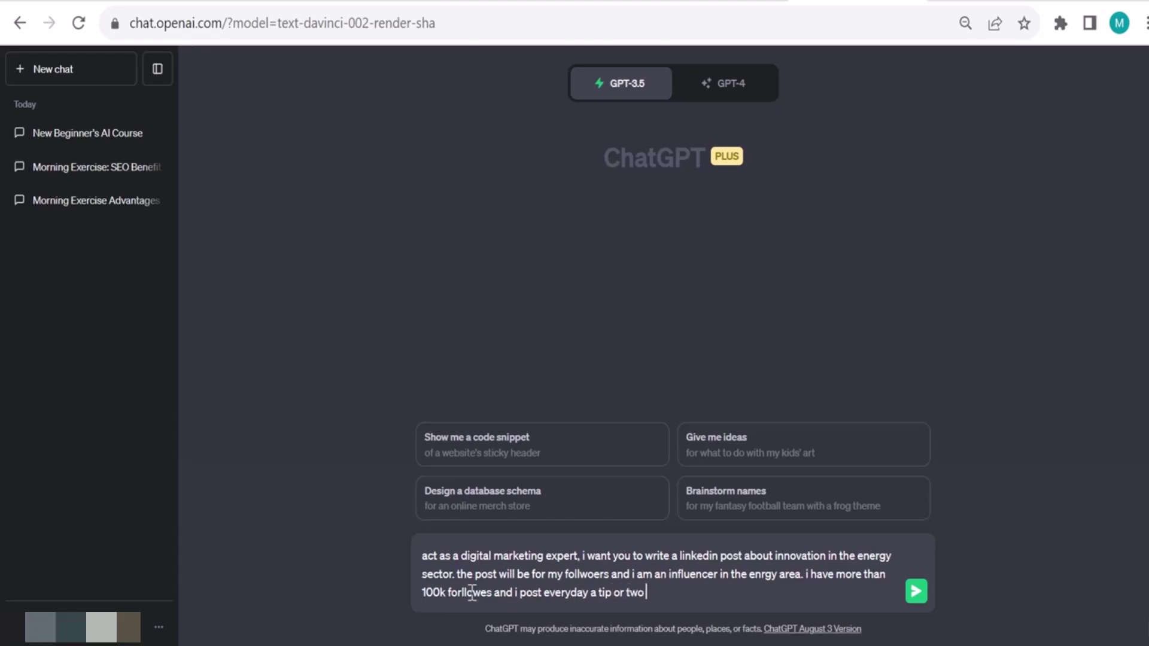
{"action": "type", "text": "about energy saving"}
{"action": "key", "text": "Return"}
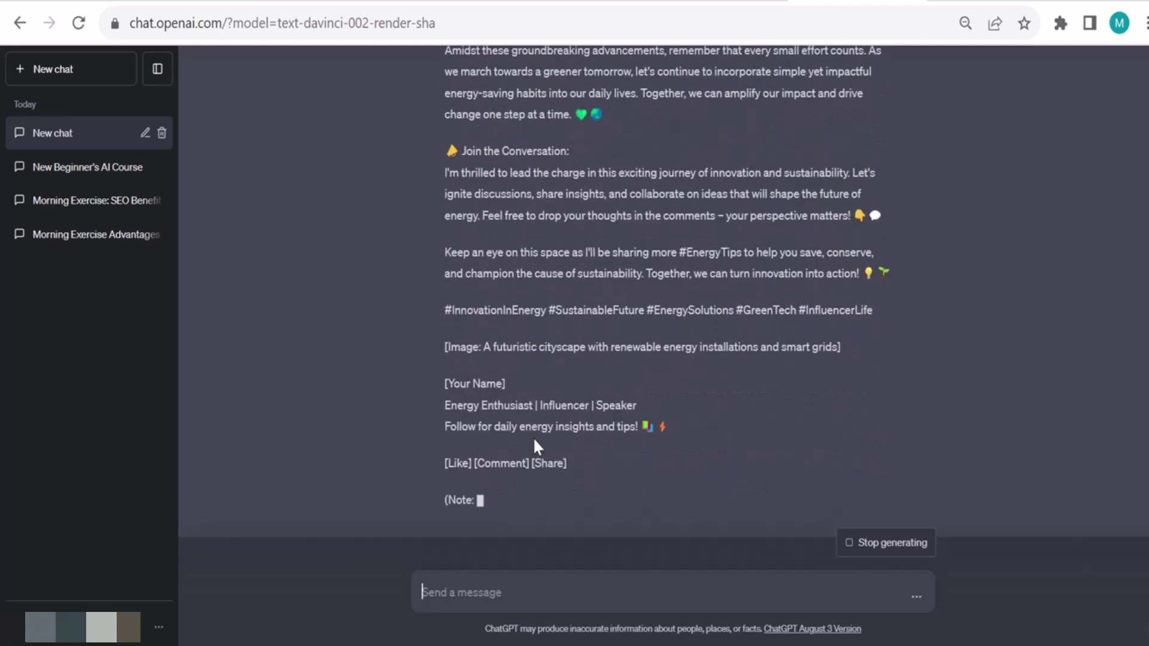
Step: Ask to shorten the LinkedIn post to a maximum of 100 words
{"action": "type", "text": "thats nice but its"}
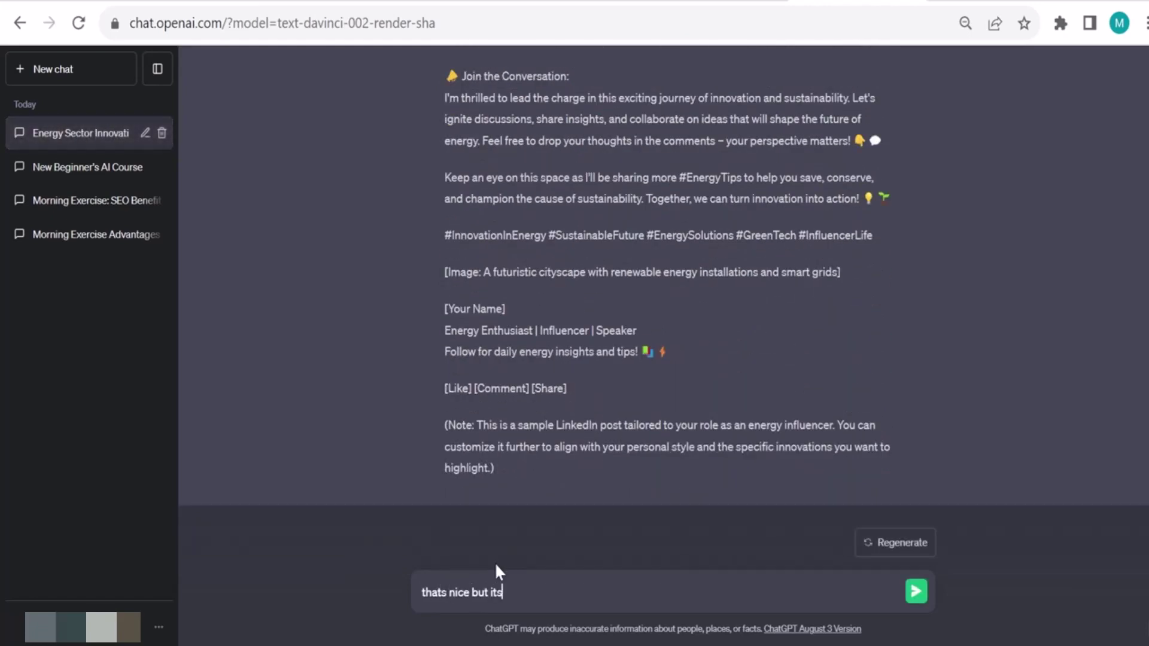
{"action": "type", "text": " too long, make it shorter, m"}
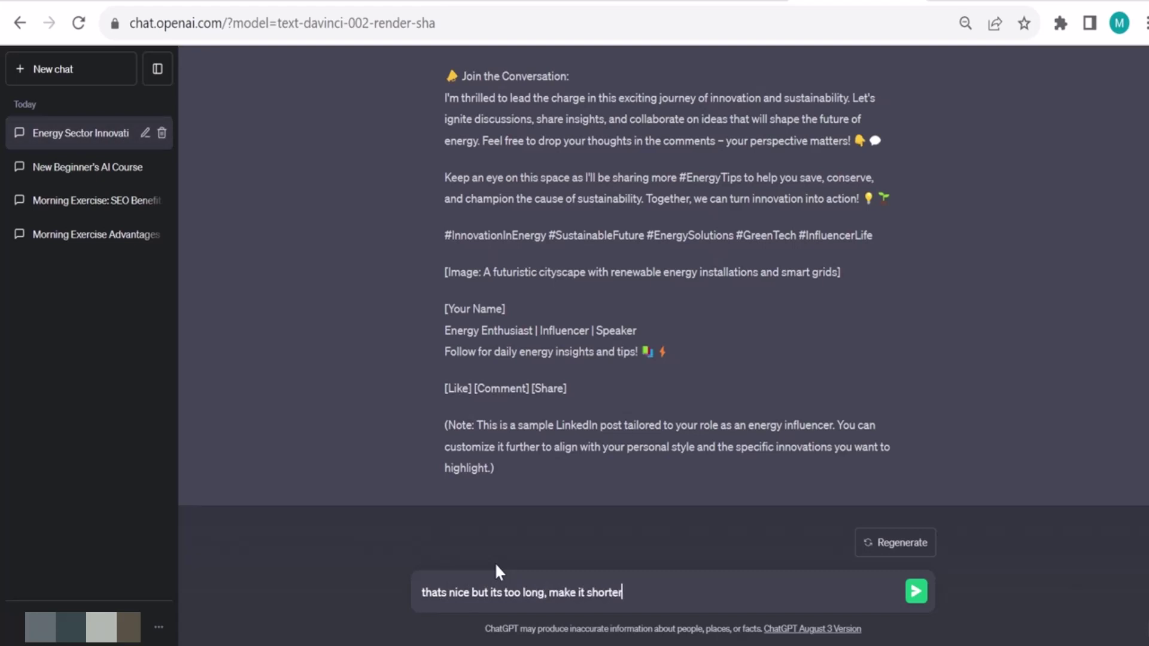
{"action": "type", "text": "ax 100 words"}
{"action": "key", "text": "Return"}
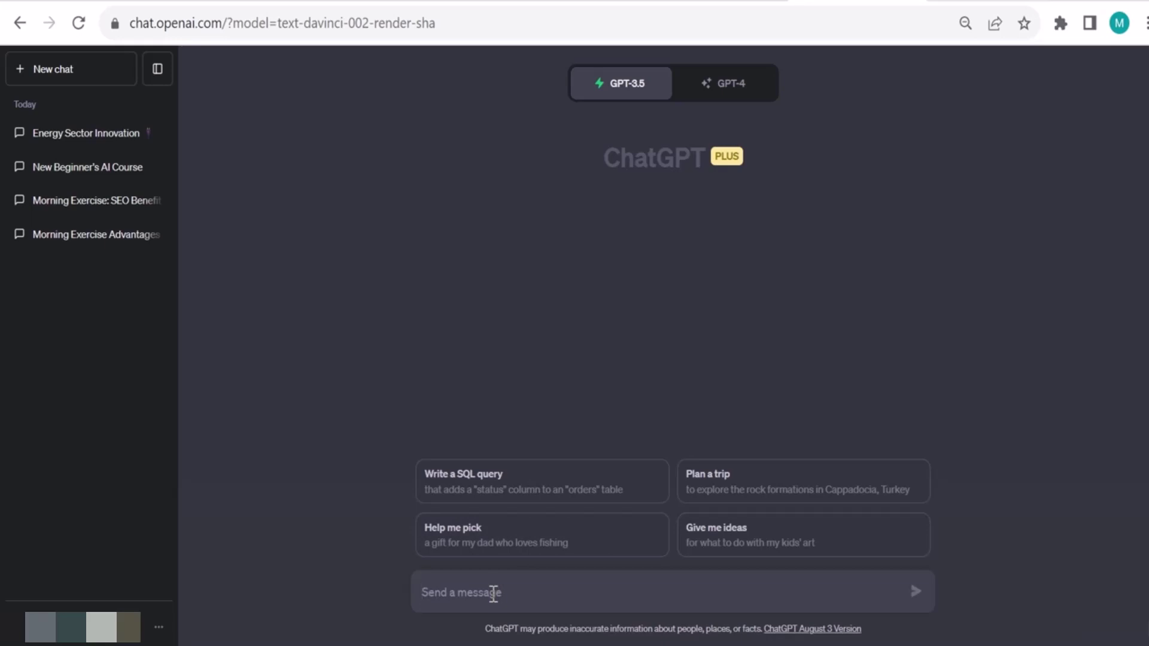
Step: Request a friendly and assertive email reminding a colleague their project is due this week
{"action": "type", "text": "write an email to my colle"}
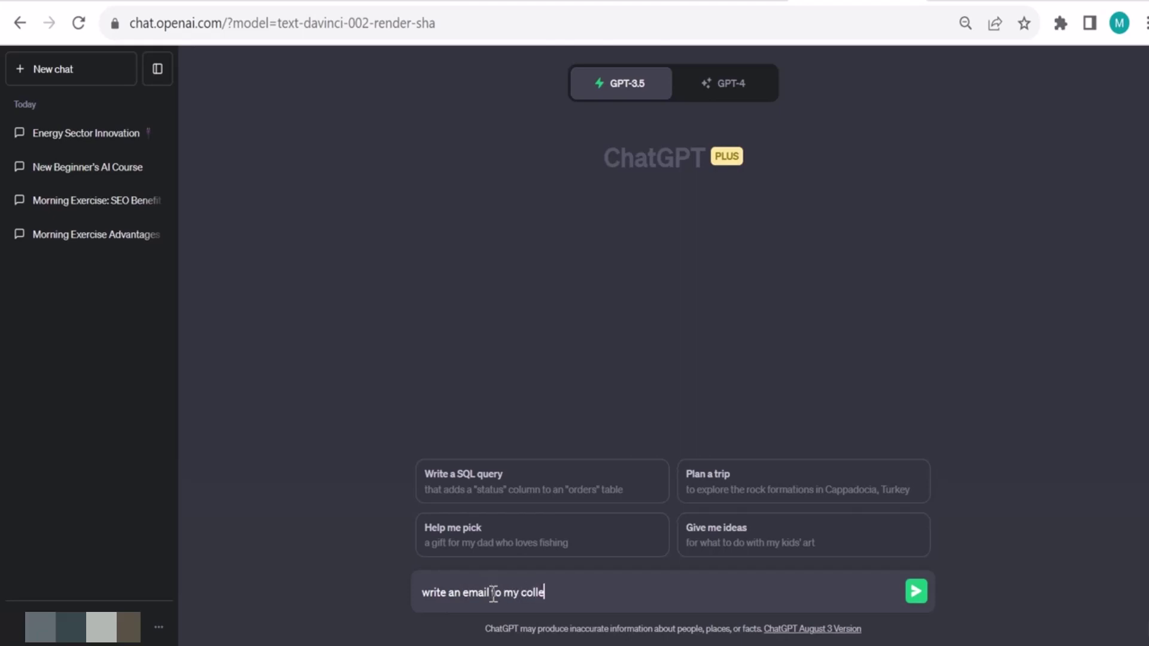
{"action": "type", "text": "ague aboutt he"}
{"action": "type", "text": " the project"}
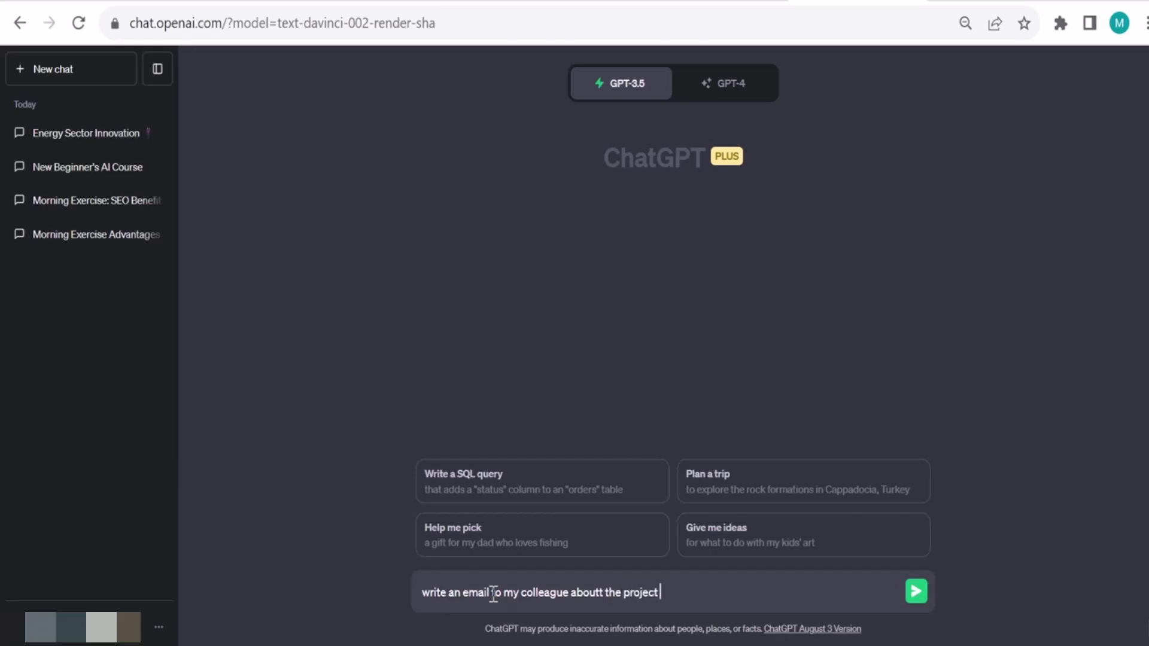
{"action": "type", "text": " they supposed to deliver"}
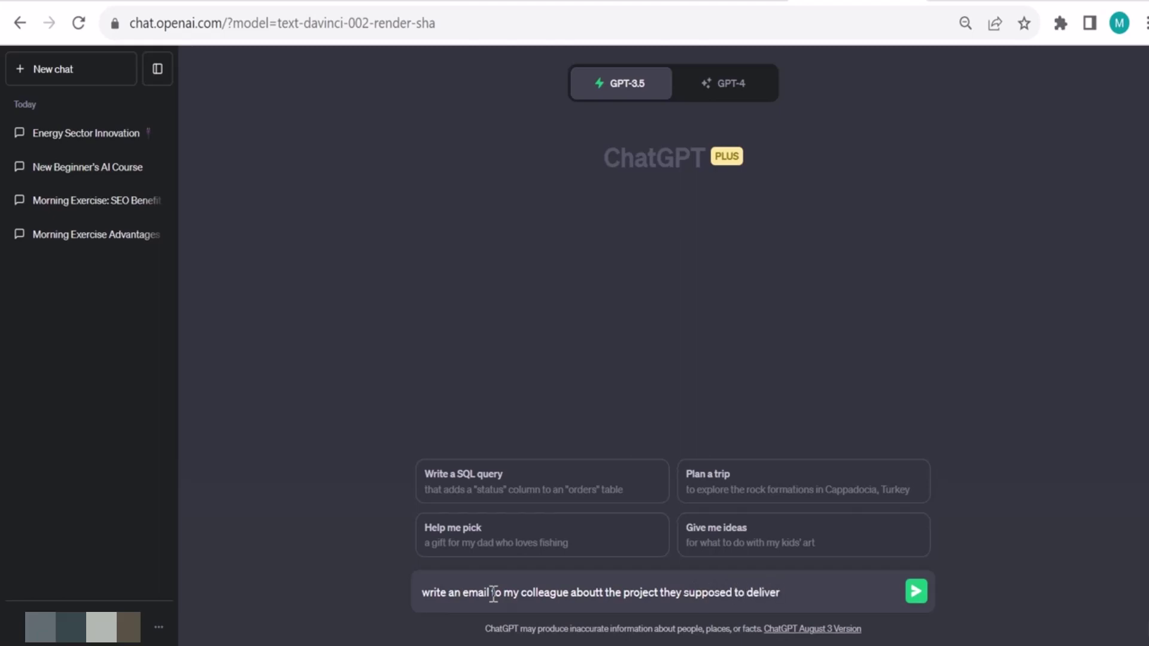
{"action": "type", "text": " this week. be frinedly ,"}
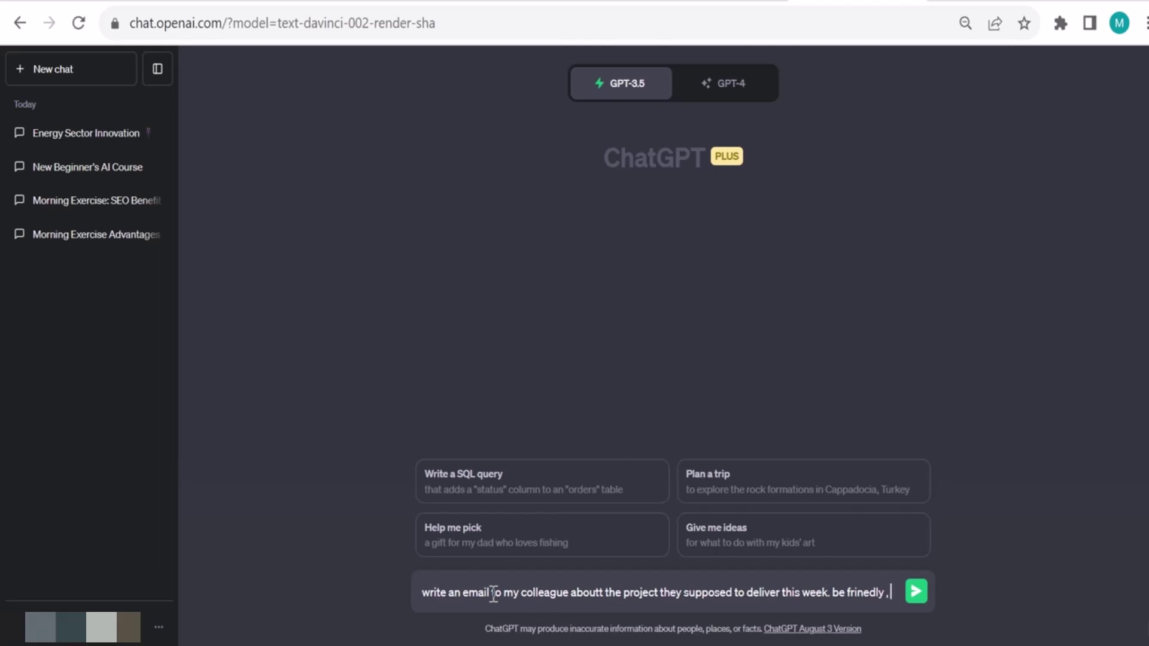
{"action": "type", "text": "and assertive"}
{"action": "key", "text": "Return"}
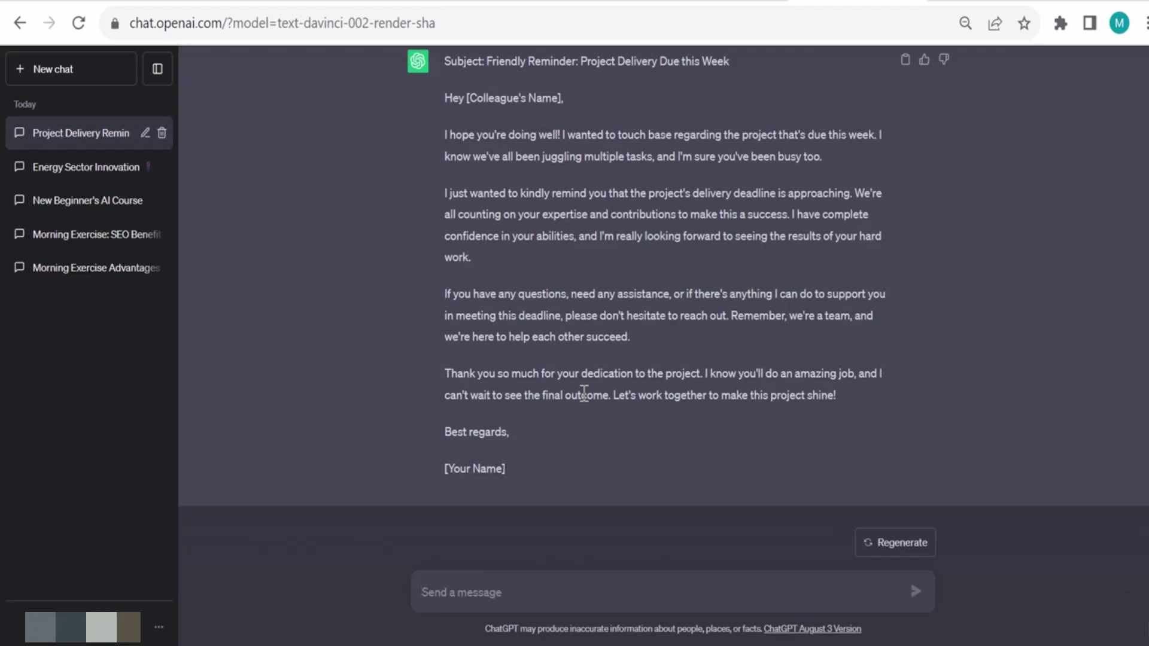
Step: Ask ChatGPT to revise the email to suggest a meeting this coming Wednesday
{"action": "type", "text": "nice, suggest a meeti"}
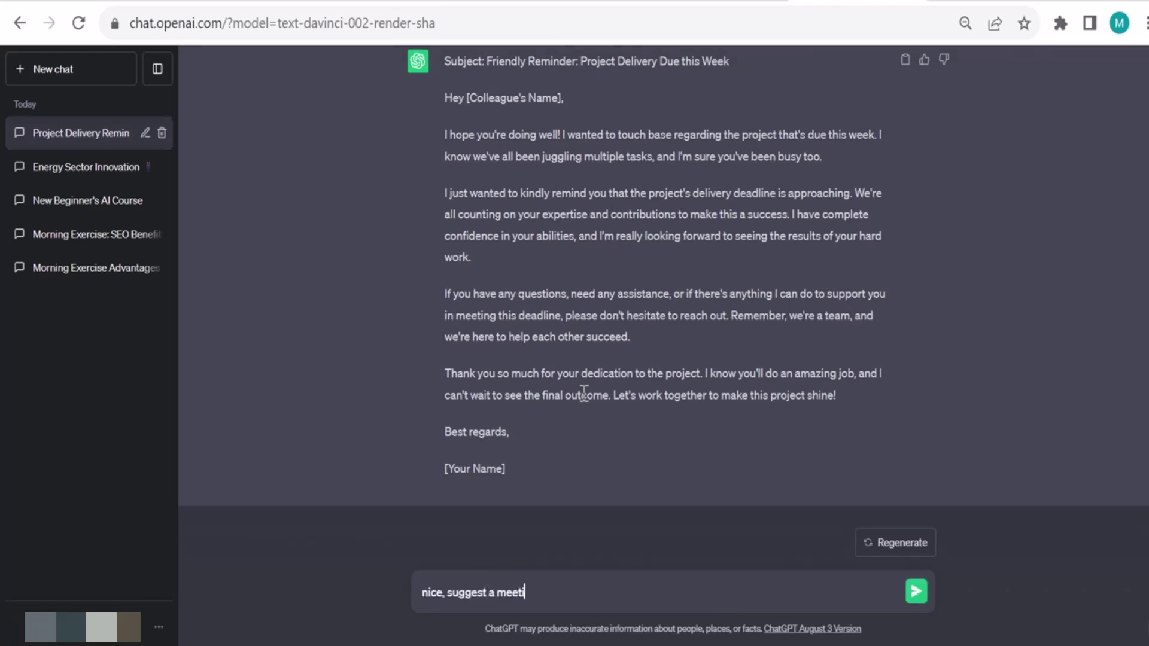
{"action": "type", "text": "ng to discuss the topic this"}
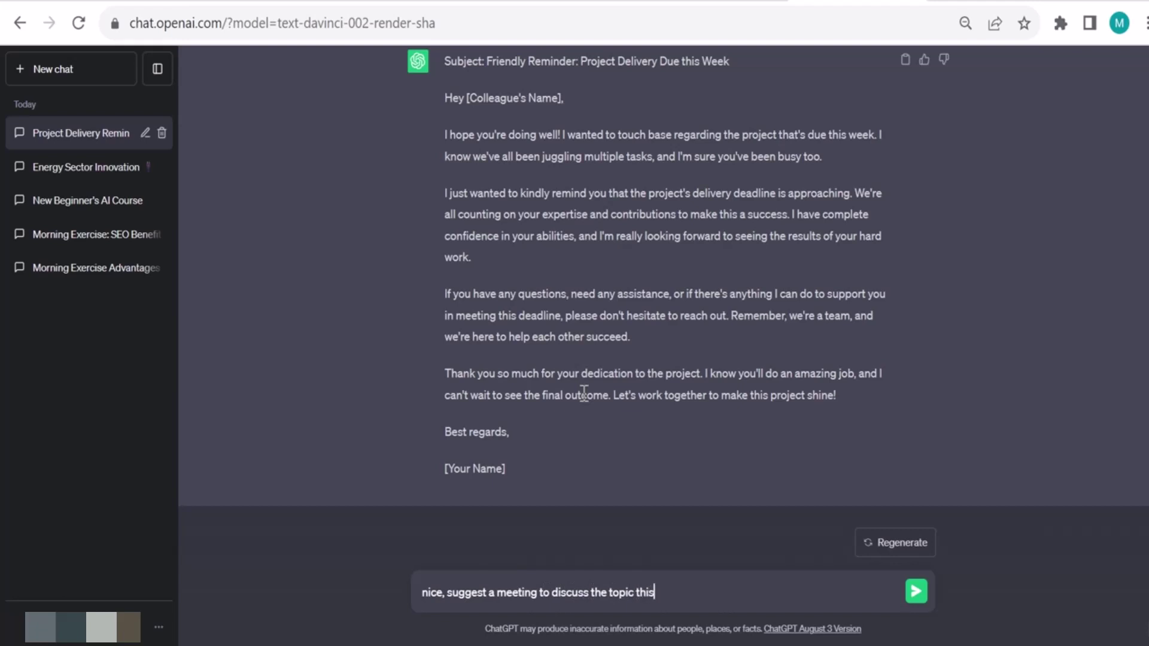
{"action": "type", "text": " coming wednesday"}
{"action": "key", "text": "Return"}
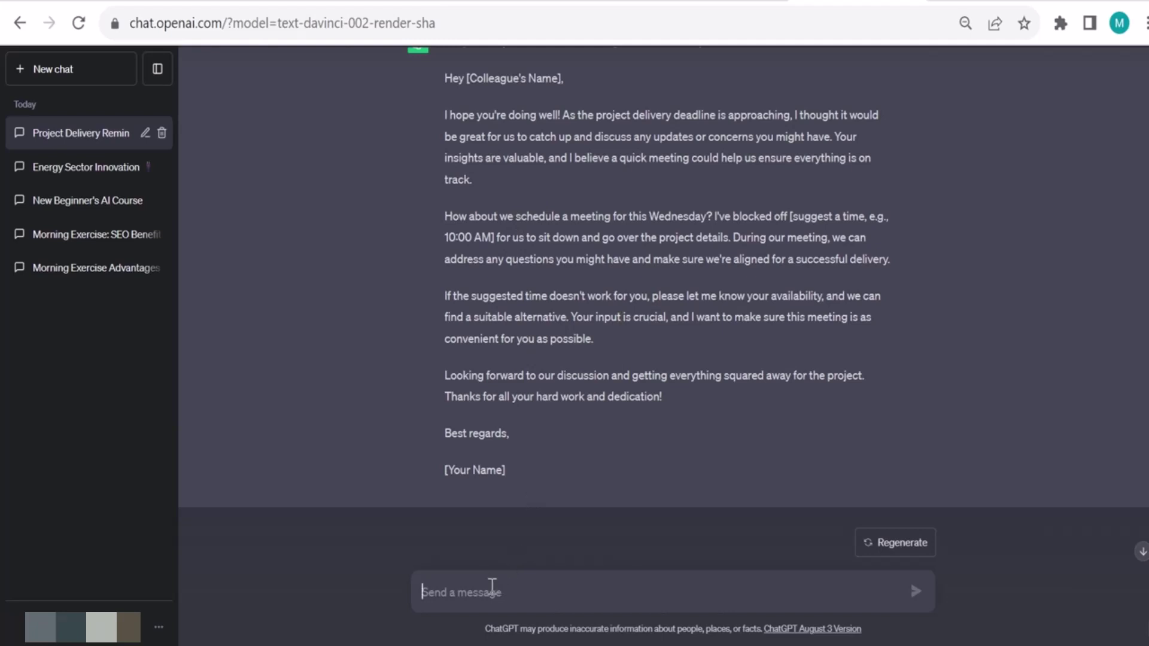
Step: Request a reply to a colleague's XYZ project update email, including a meeting request
{"action": "type", "text": "reply to th"}
{"action": "key", "text": "BackSpace"}
{"action": "key", "text": "BackSpace"}
{"action": "type", "text": "an emaiil from my "}
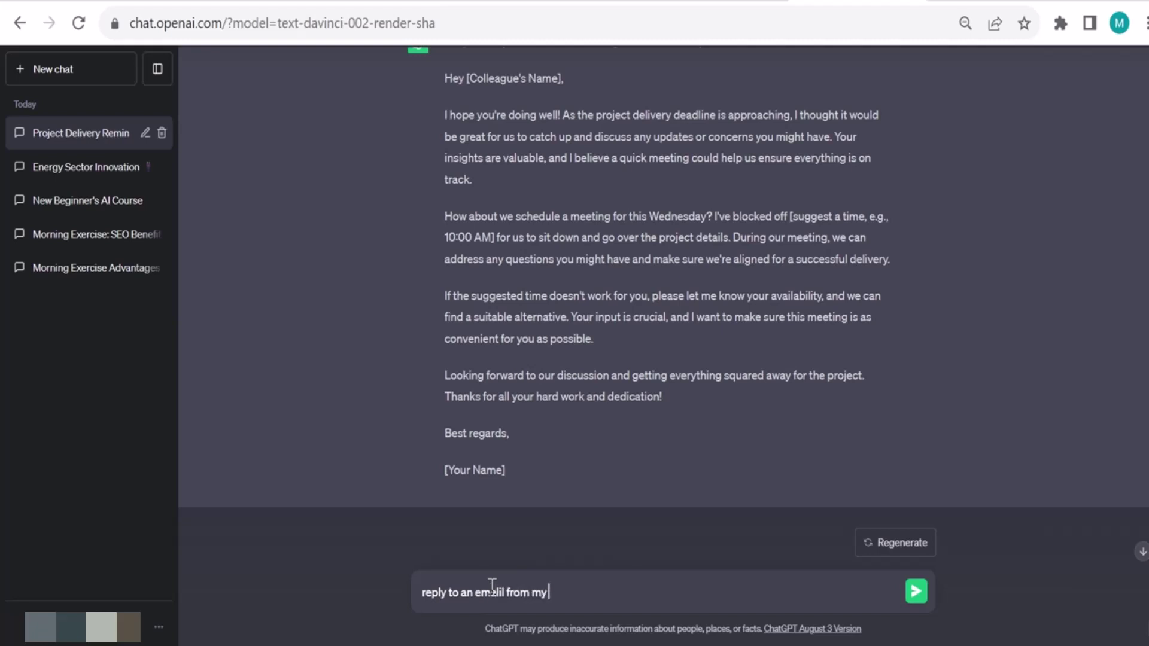
{"action": "type", "text": "colleague asking me for"}
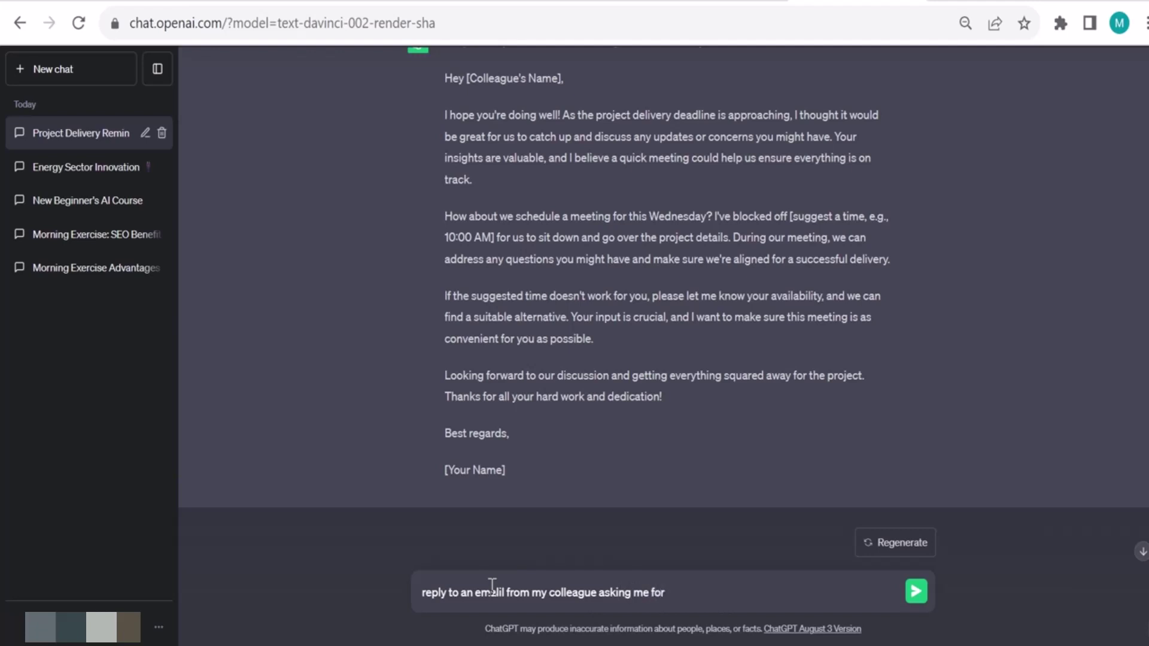
{"action": "type", "text": " an update about xyz project, tell them the pr"}
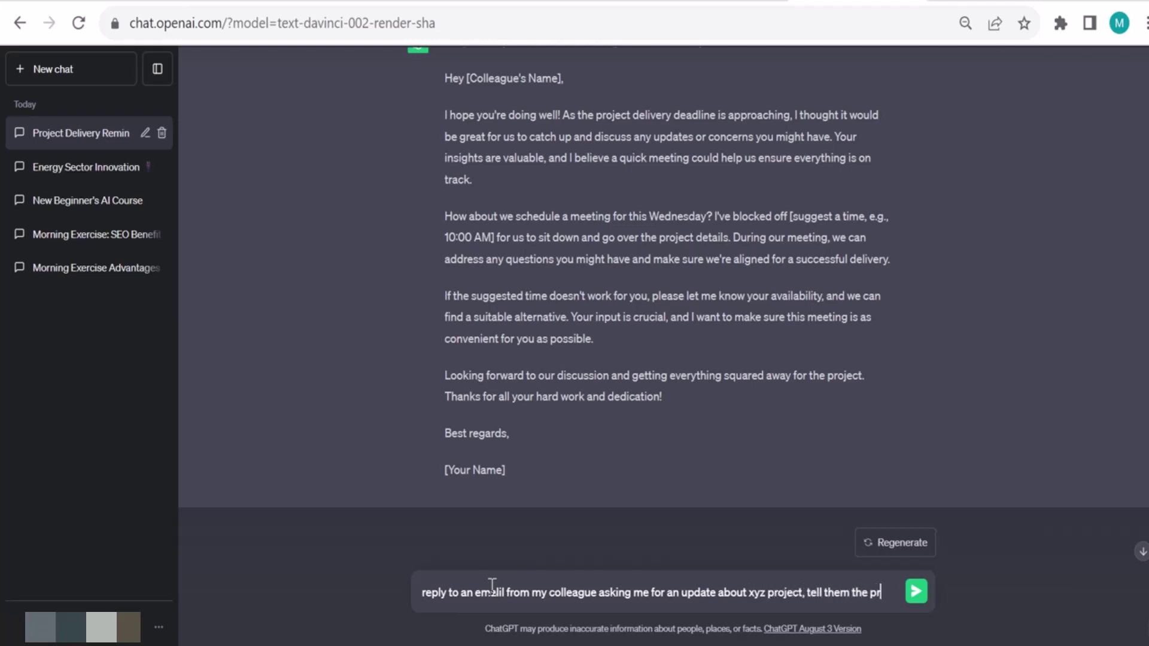
{"action": "type", "text": "oject is on sch"}
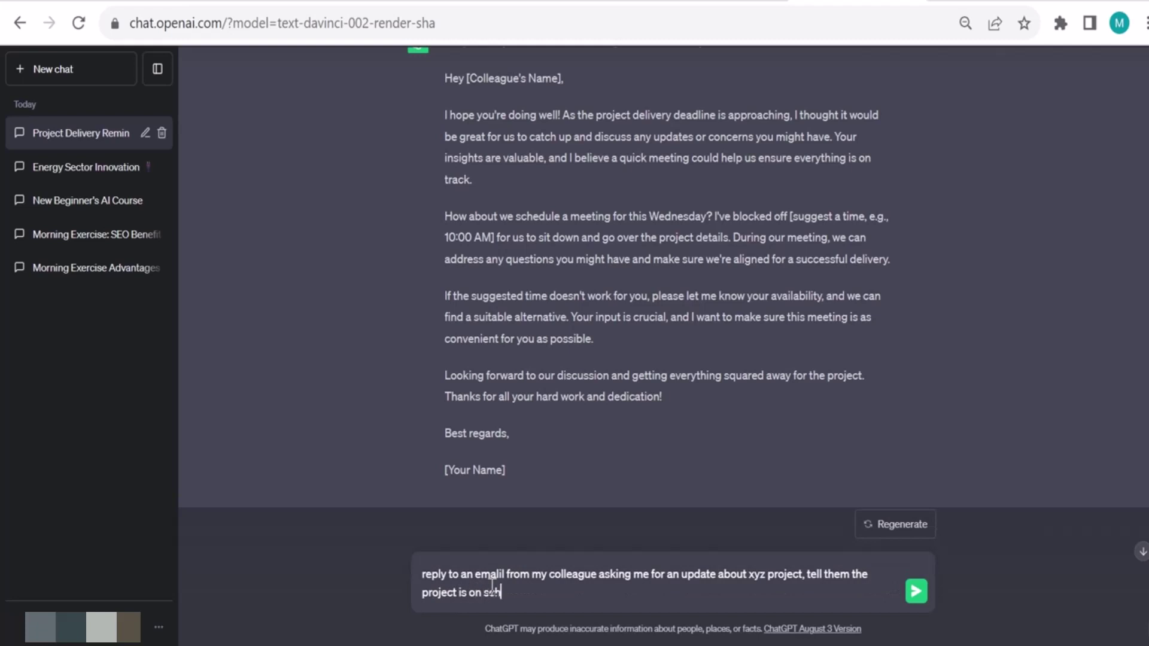
{"action": "type", "text": "edule and planned to be completed this month. as"}
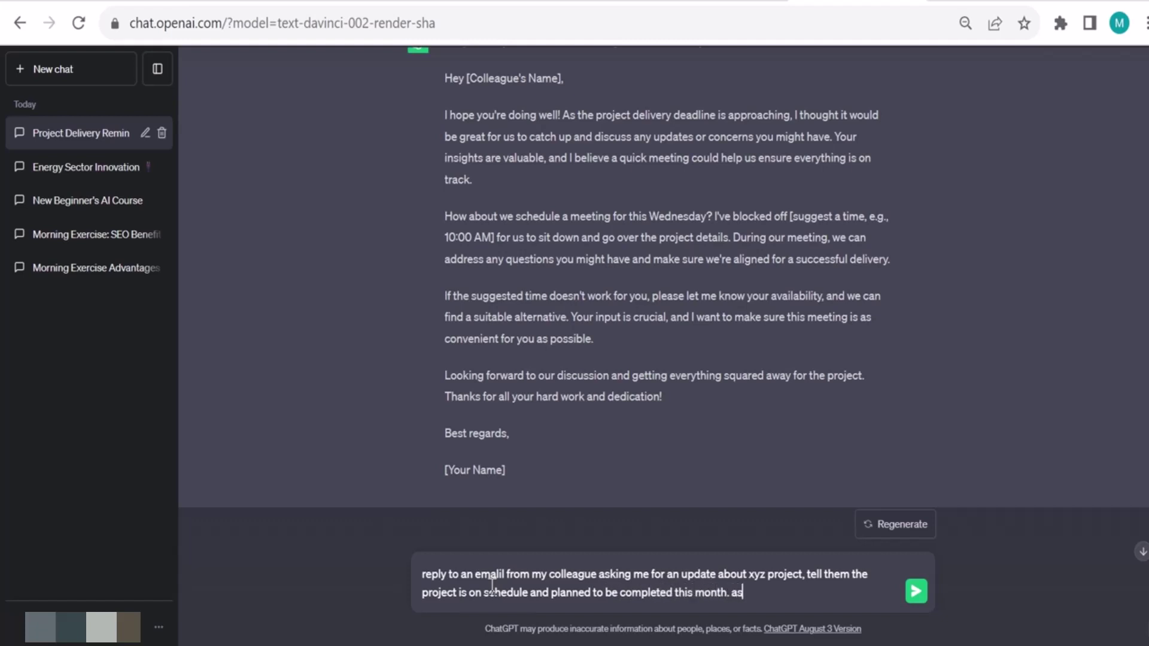
{"action": "type", "text": "k them for a meeting"}
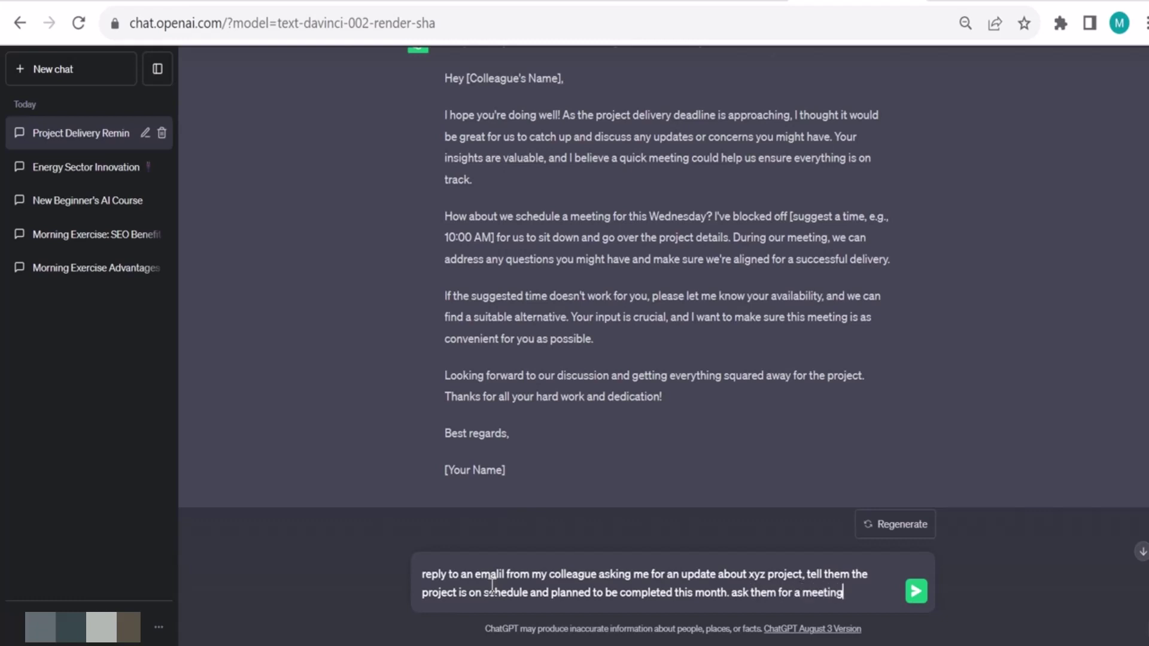
{"action": "key", "text": "Return"}
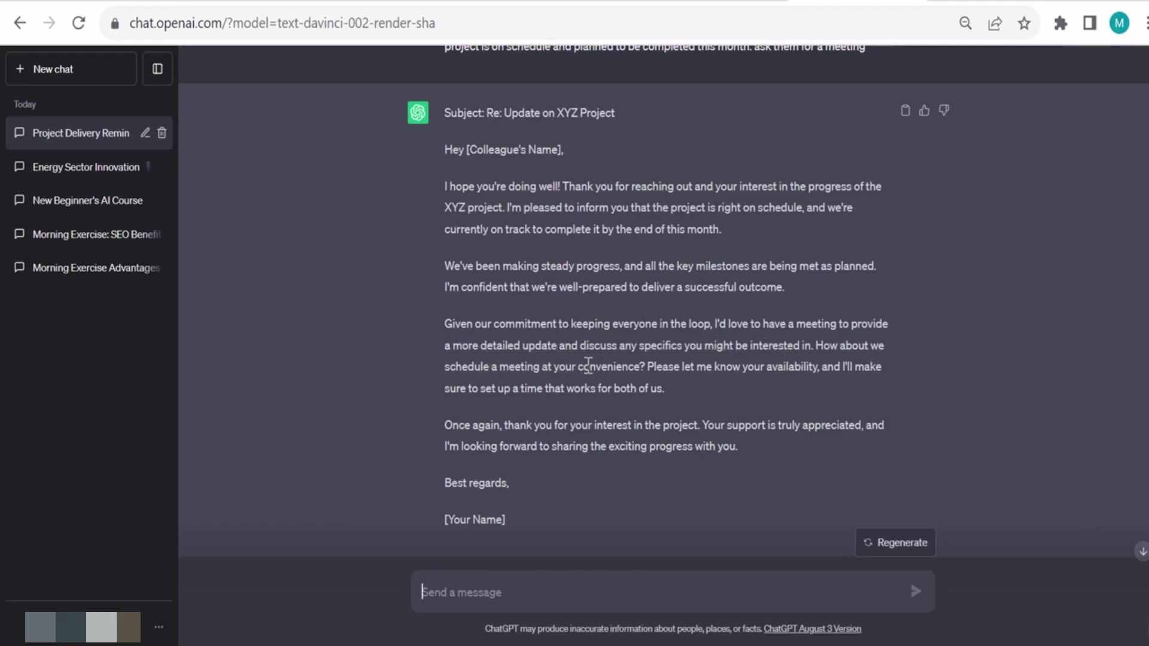
Step: Ask for a more formal version of the email, review it, and start a new chat
{"action": "type", "text": "nice"}
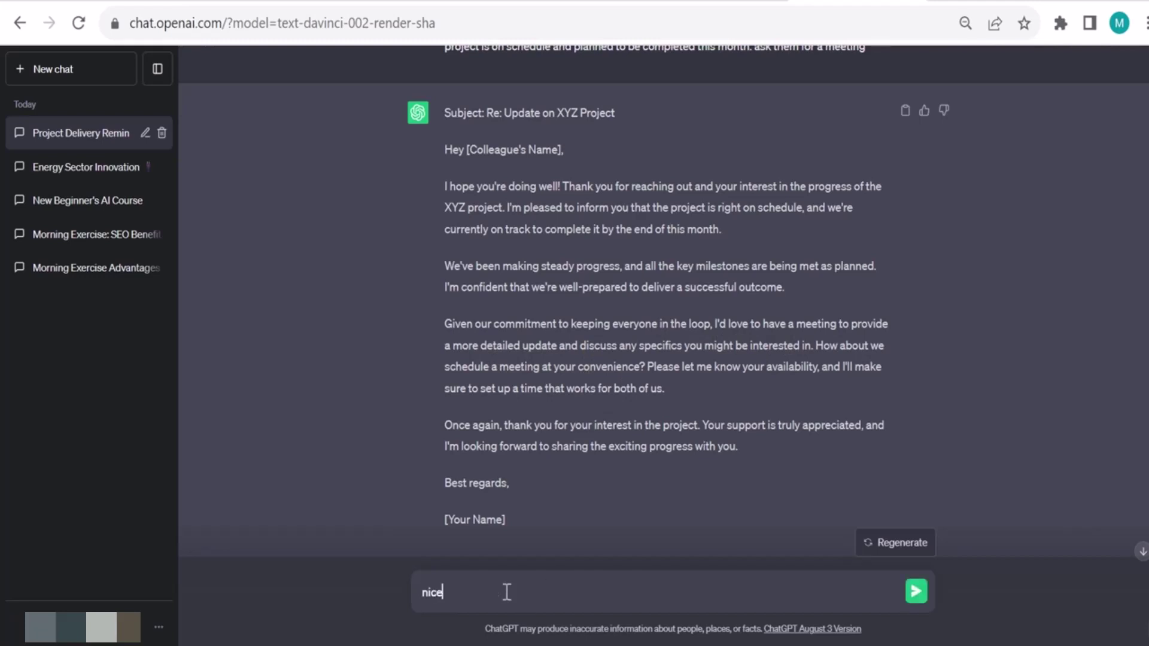
{"action": "type", "text": ", can you make it more formal"}
{"action": "key", "text": "Return"}
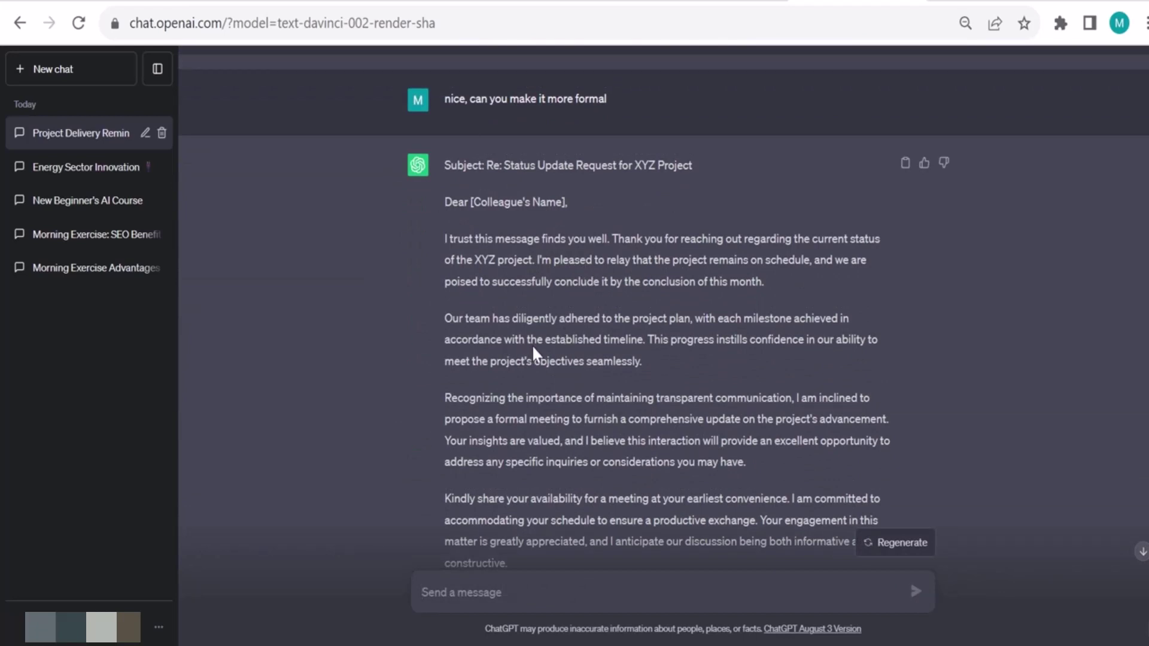
{"action": "scroll", "coordinate": [541, 407], "scroll_direction": "down", "scroll_amount": 1}
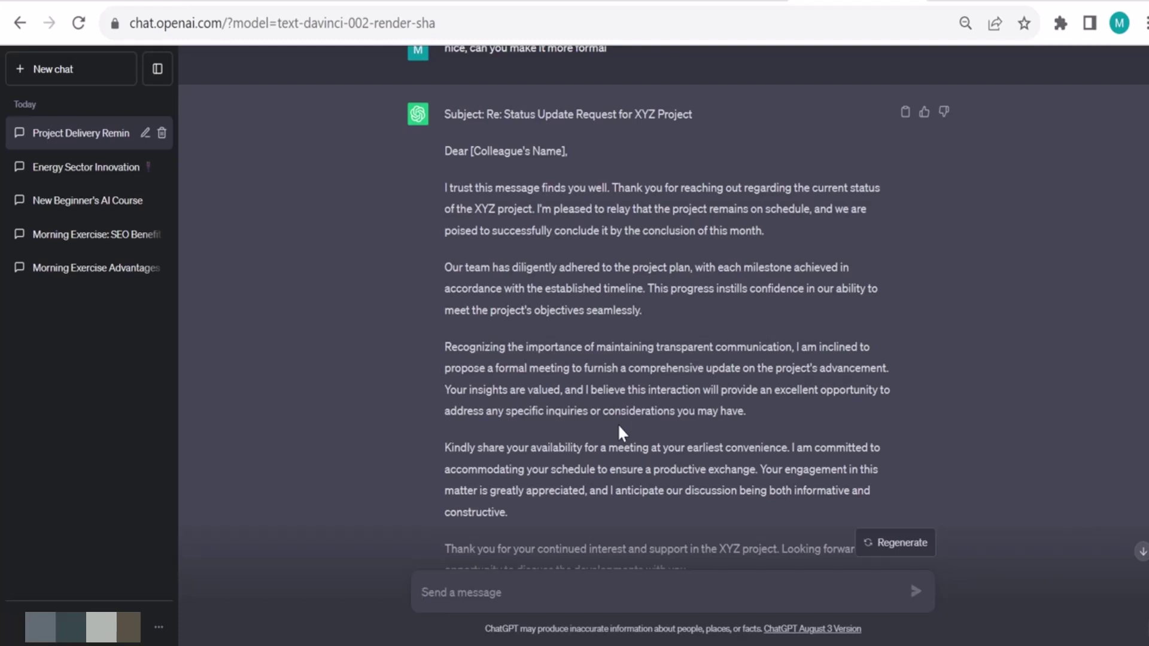
{"action": "left_click", "coordinate": [87, 77]}
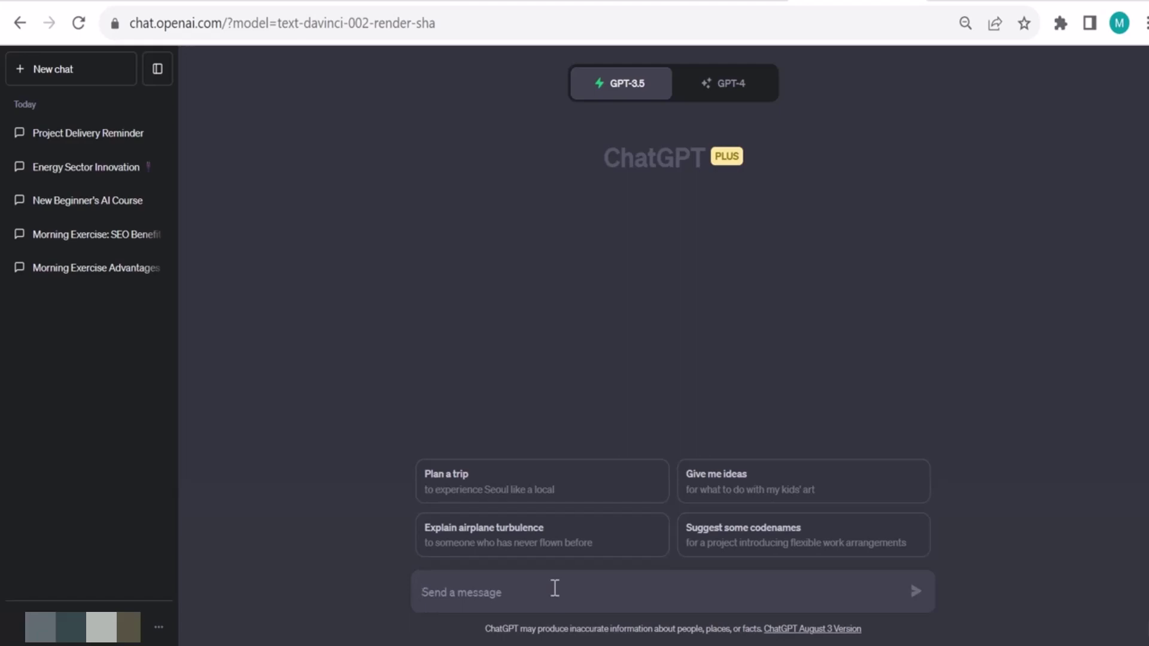
Step: Request a Facebook post about the new iPhone, under 20 words
{"action": "type", "text": "write a"}
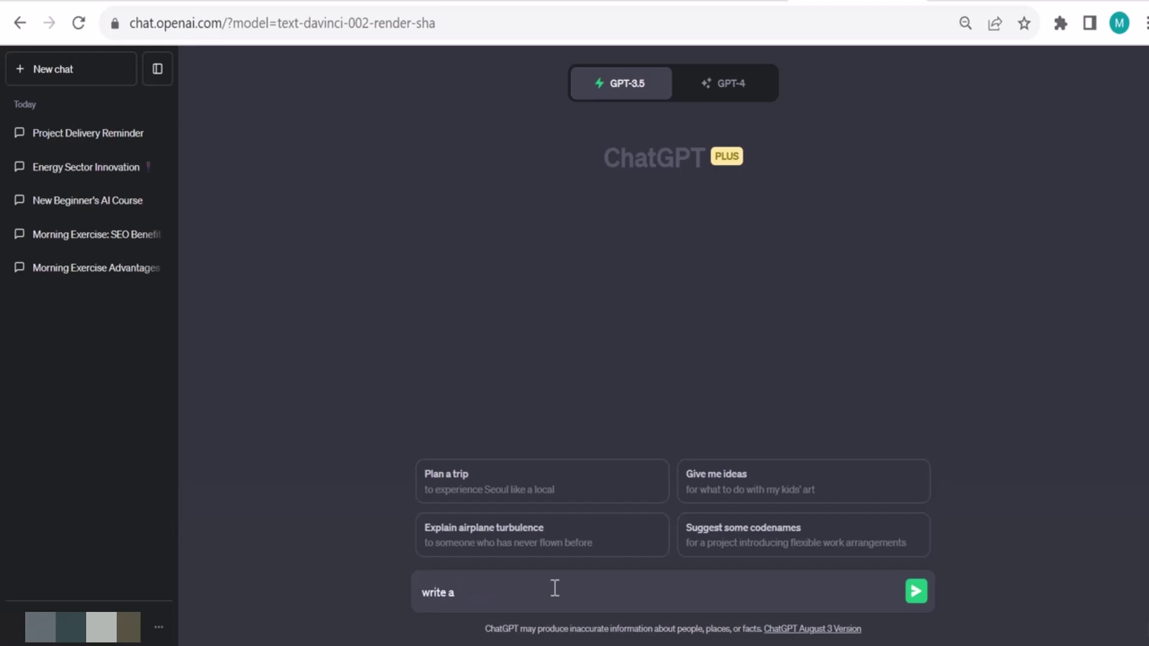
{"action": "type", "text": "nn mo"}
{"action": "key", "text": "BackSpace"}
{"action": "key", "text": "BackSpace"}
{"action": "key", "text": "BackSpace"}
{"action": "key", "text": "BackSpace"}
{"action": "type", "text": "facebook post about the new iph"}
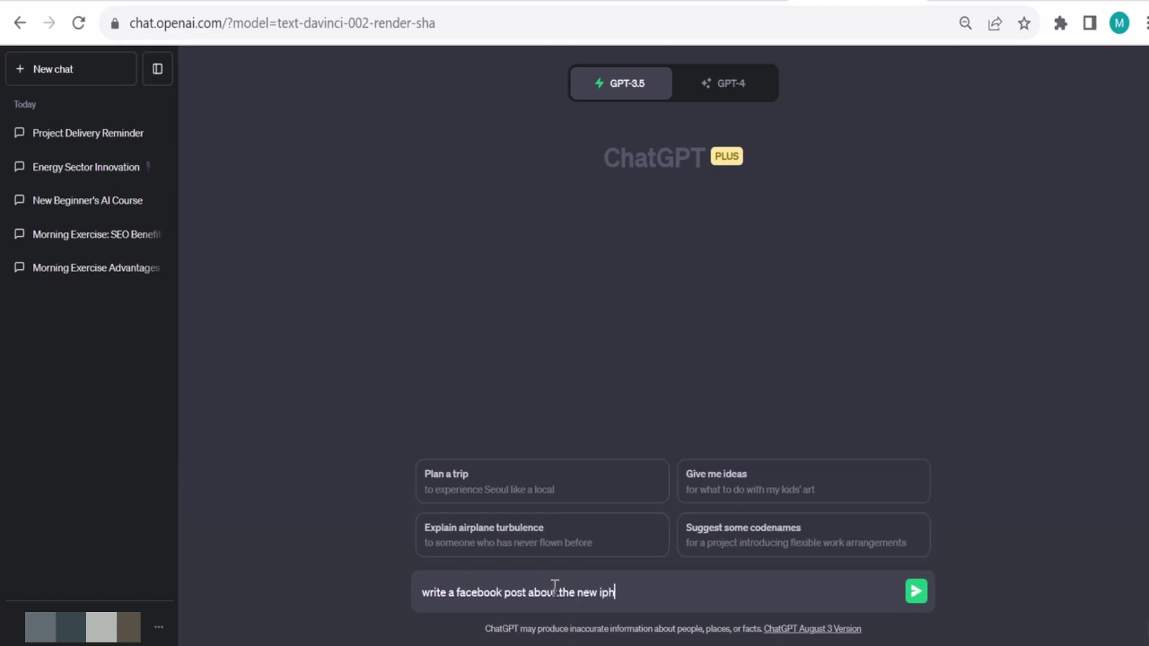
{"action": "type", "text": "one, make it less than 20 words"}
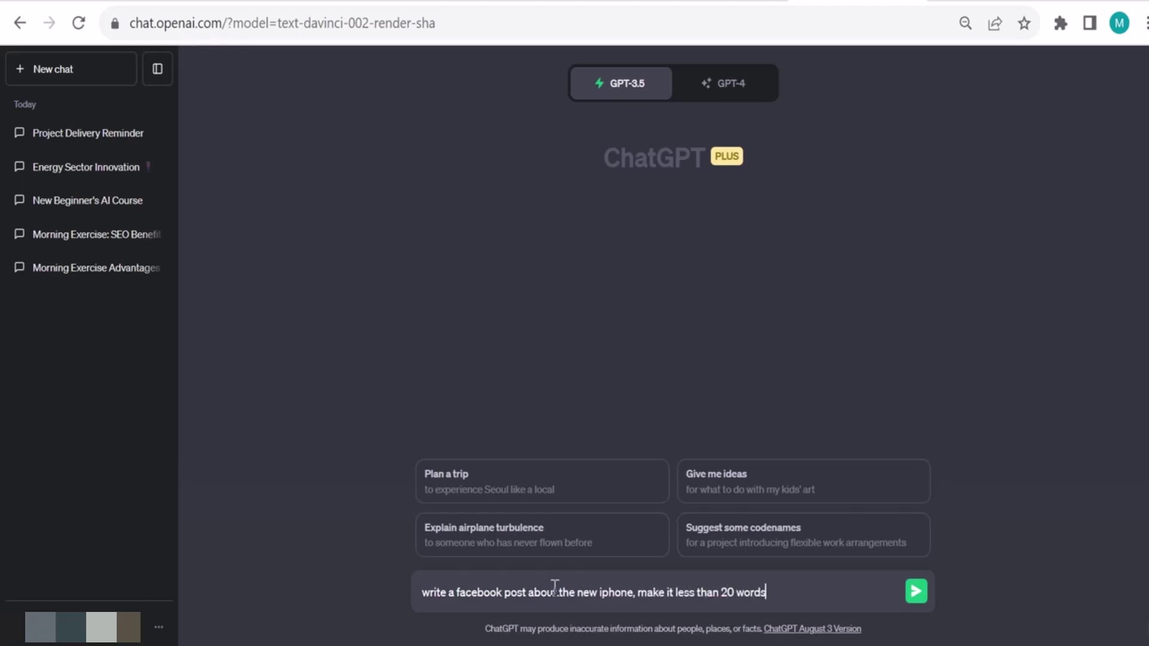
{"action": "key", "text": "Return"}
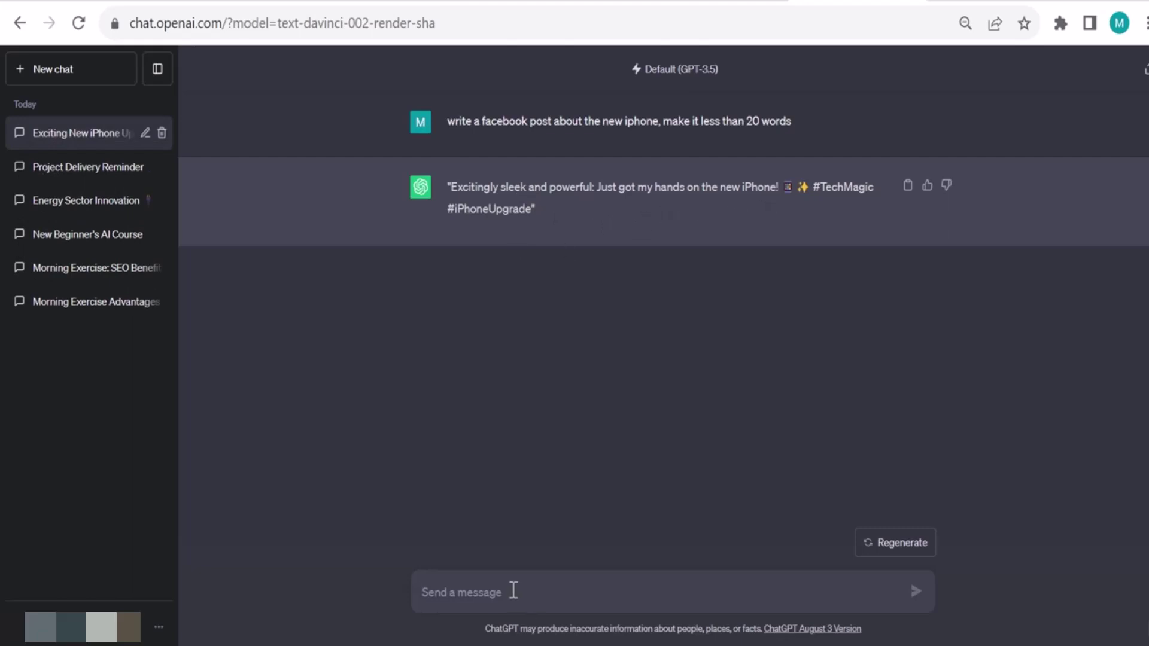
Step: Ask for 3 different iPhone post suggestions to choose from
{"action": "type", "text": "nce, but"}
{"action": "key", "text": "BackSpace"}
{"action": "key", "text": "BackSpace"}
{"action": "key", "text": "BackSpace"}
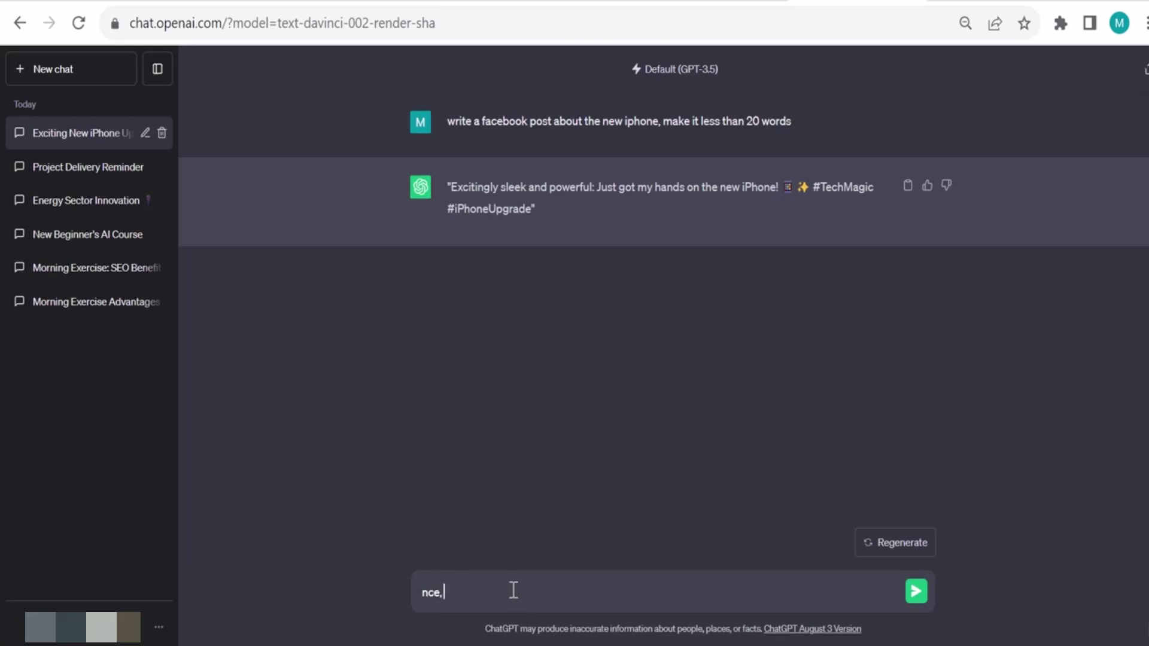
{"action": "type", "text": "give me 3 different sa"}
{"action": "key", "text": "BackSpace"}
{"action": "key", "text": "BackSpace"}
{"action": "type", "text": "suggestions so i can choose"}
{"action": "key", "text": "Return"}
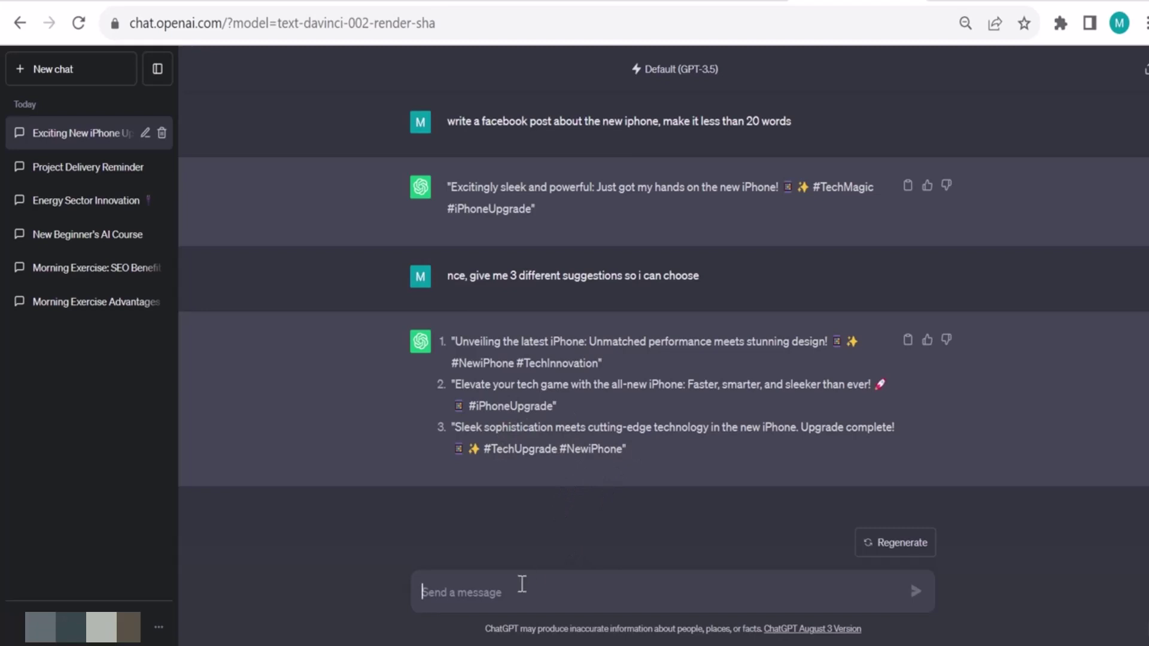
Step: Ask for a couple of versions of the iPhone post suitable for LinkedIn
{"action": "type", "text": "nice, now give"}
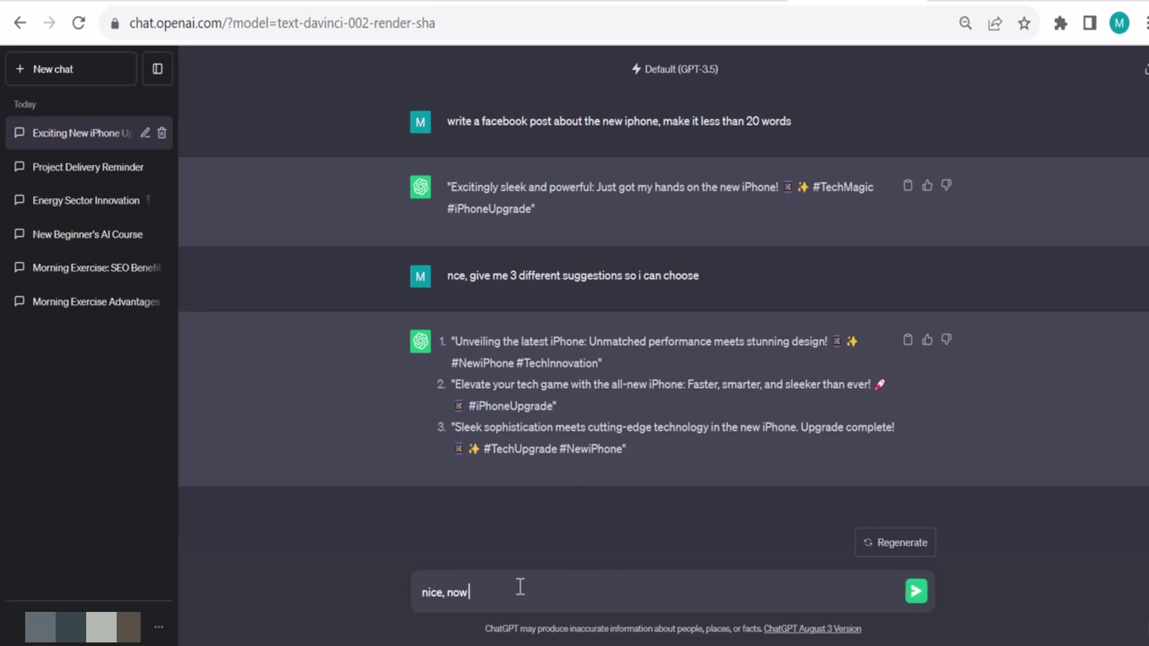
{"action": "type", "text": " me couple of the same post that are suitable for my linkedin"}
{"action": "key", "text": "Return"}
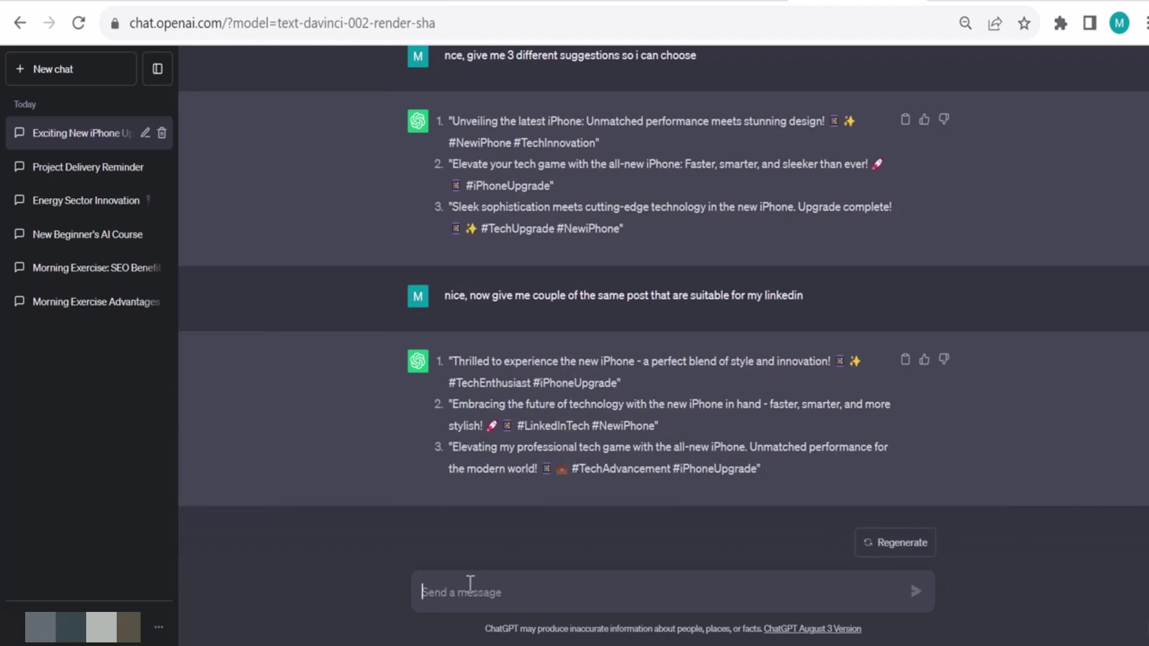
Step: Ask to put the posts into a table with one column for the social platform
{"action": "type", "text": "nice,"}
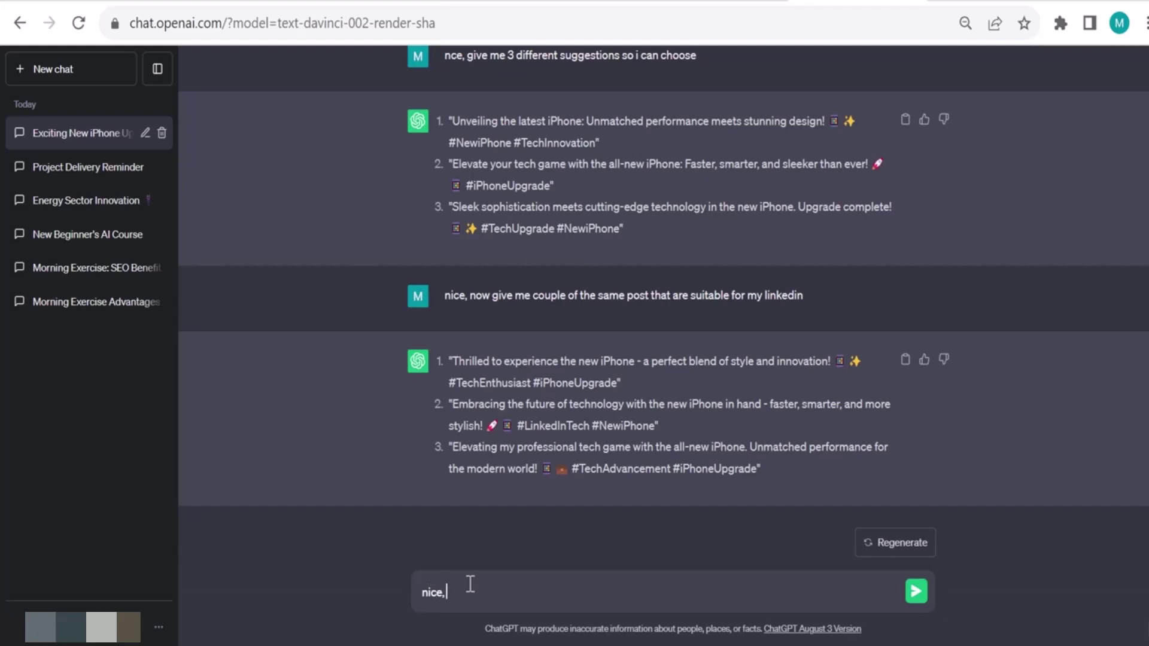
{"action": "type", "text": " add the above posts into a table, with one culomn for the "}
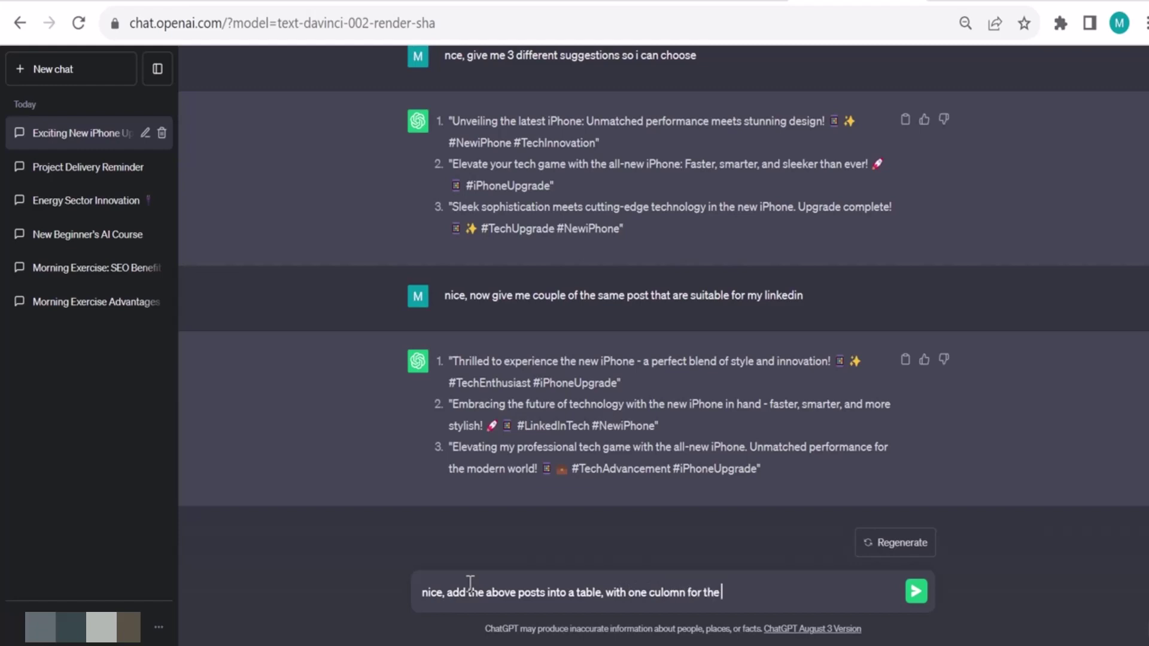
{"action": "type", "text": "socila platform"}
{"action": "key", "text": "Return"}
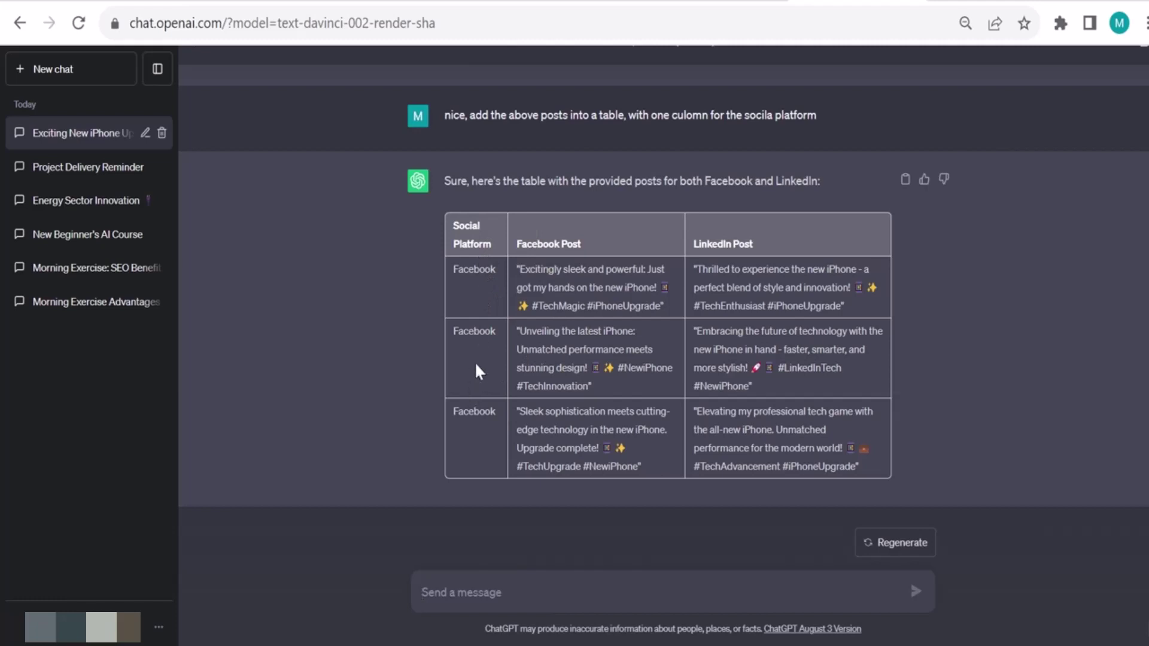
{"action": "left_click", "coordinate": [482, 328]}
Step: In a new chat, begin a social-media-expert prompt for LinkedIn, Facebook, IG and TikTok posts
{"action": "left_click", "coordinate": [70, 70]}
{"action": "left_click", "coordinate": [609, 596]}
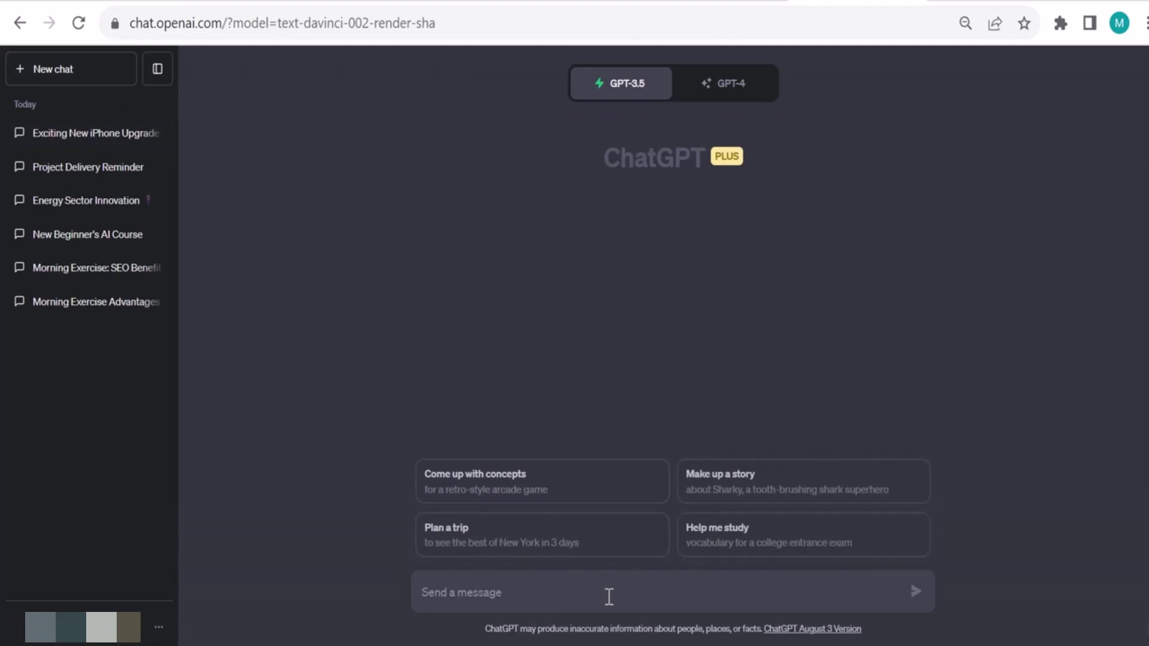
{"action": "type", "text": "act as a socila media expert, you"}
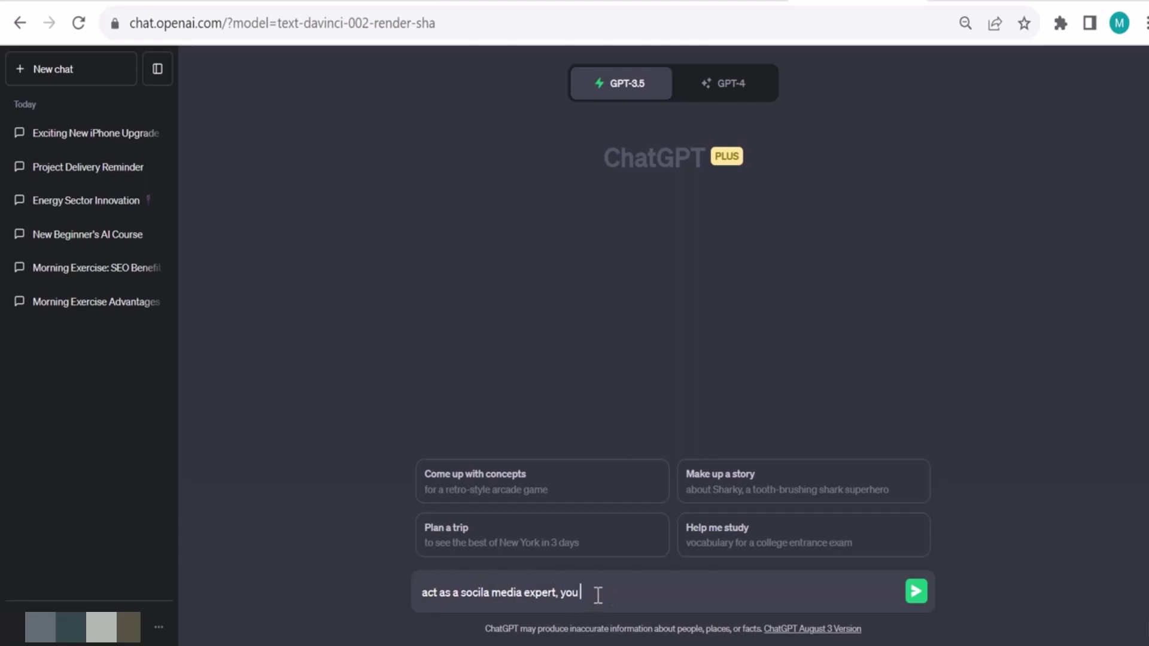
{"action": "type", "text": " have great experience writing "}
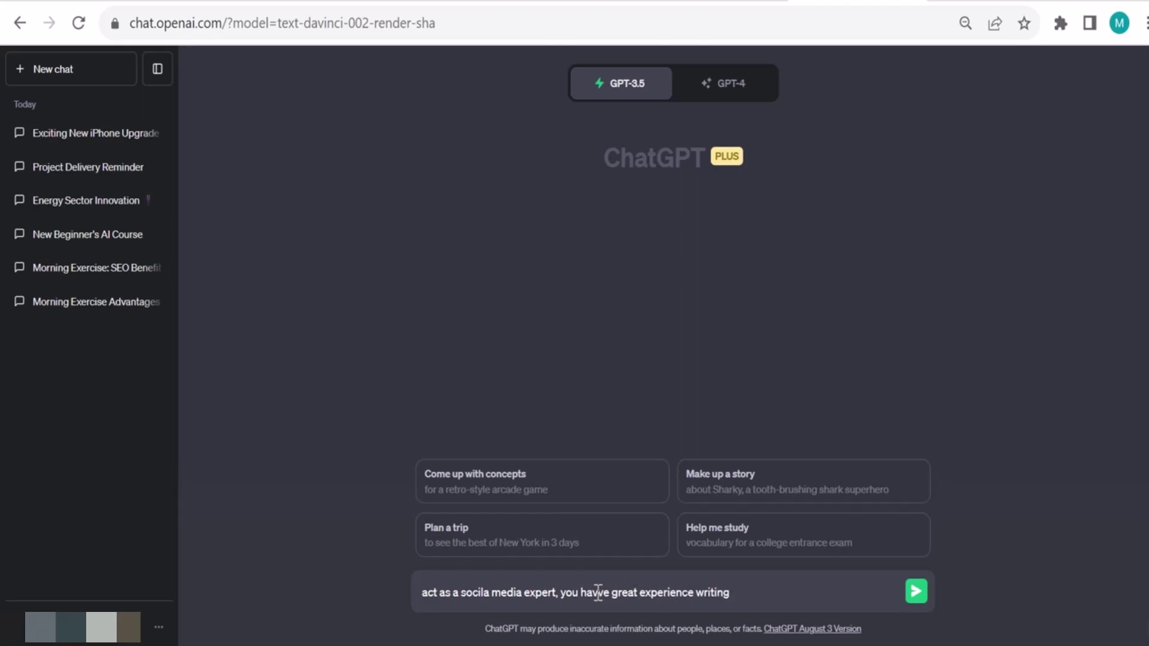
{"action": "type", "text": "amazing engaging pos"}
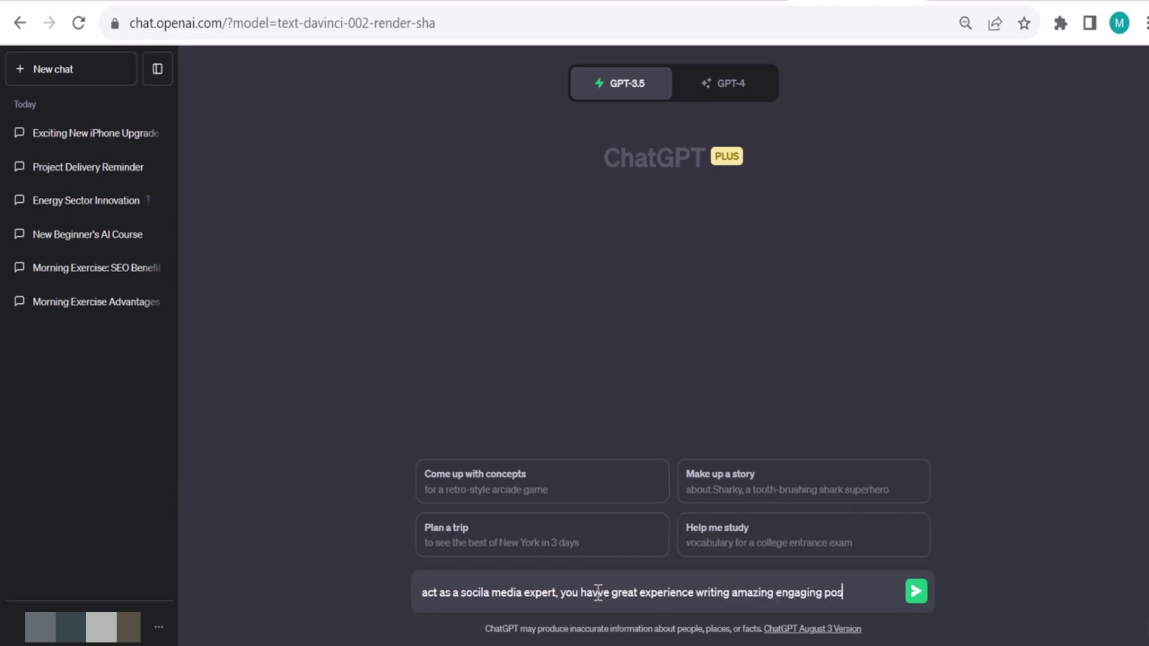
{"action": "type", "text": "t s"}
{"action": "type", "text": " on diferent pla"}
{"action": "type", "text": "tfp"}
{"action": "key", "text": "BackSpace"}
{"action": "key", "text": "BackSpace"}
{"action": "type", "text": "forms"}
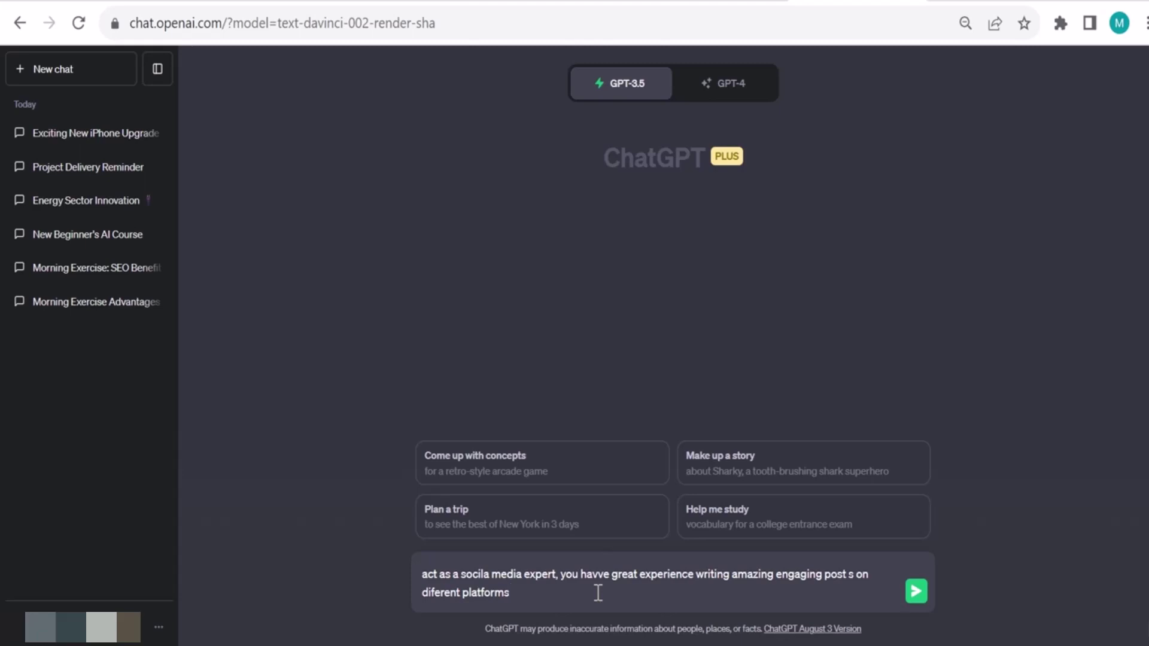
{"action": "type", "text": ". i want you to write a post for my chan"}
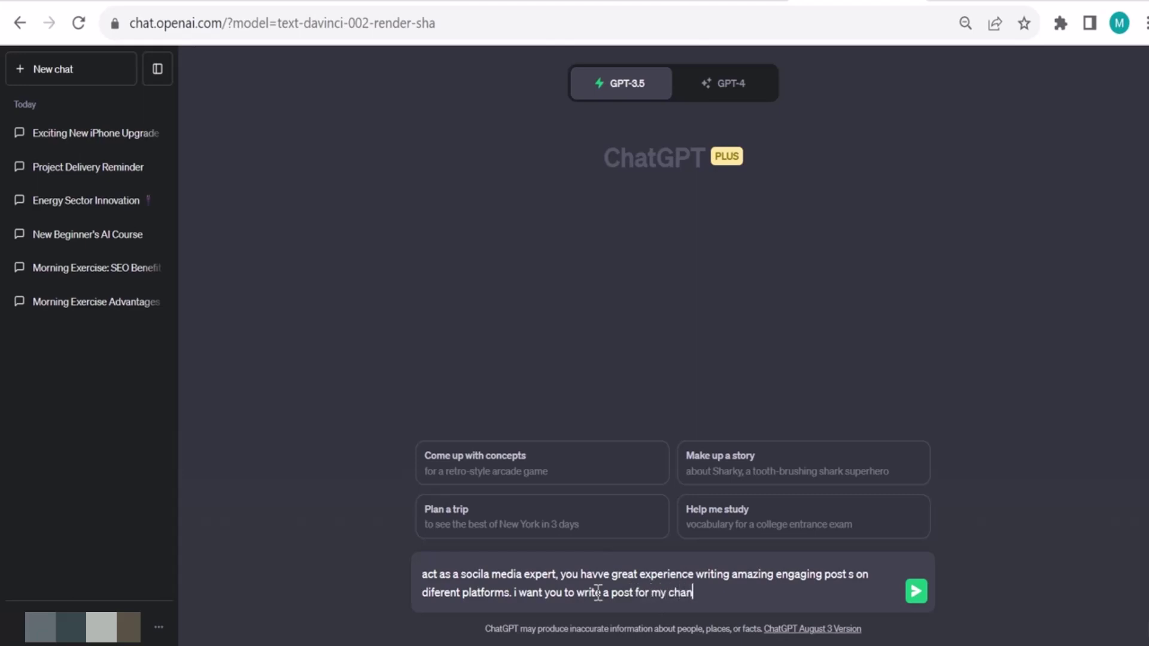
{"action": "type", "text": "nels including linkedin ,"}
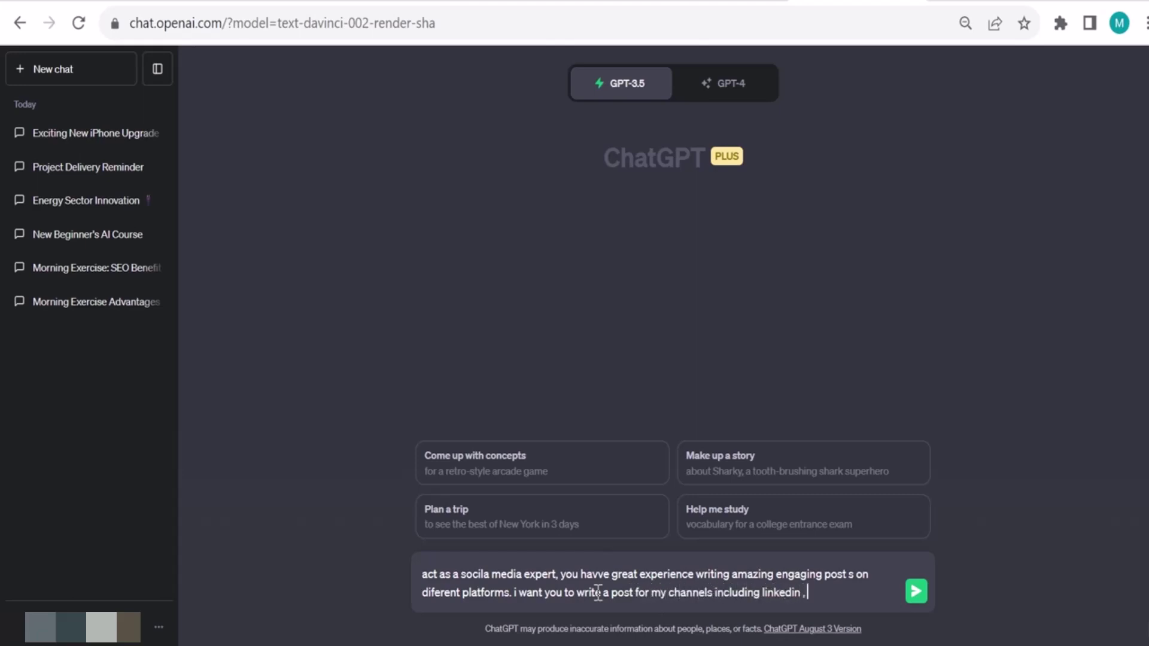
{"action": "type", "text": " facebook, ig, tiktok about t"}
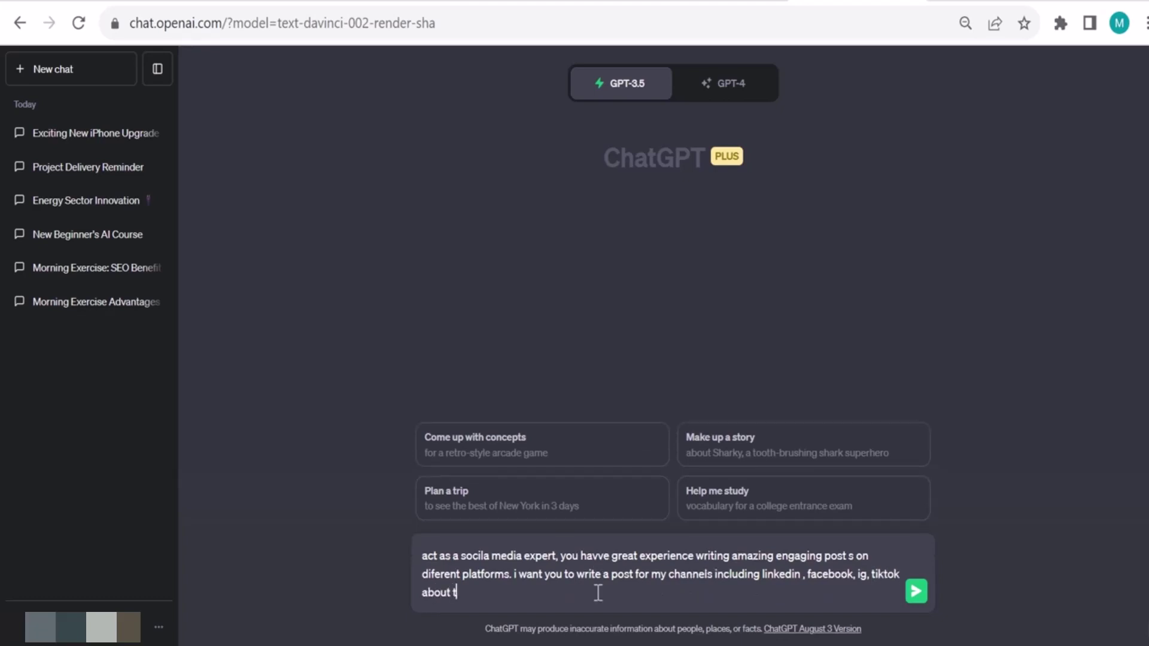
{"action": "type", "text": "he folowing:"}
Step: Add the LinkedIn online-presence course details: short posts, strong hook, under 20 words; send
{"action": "key", "text": "shift+Return"}
{"action": "type", "text": "a new cour"}
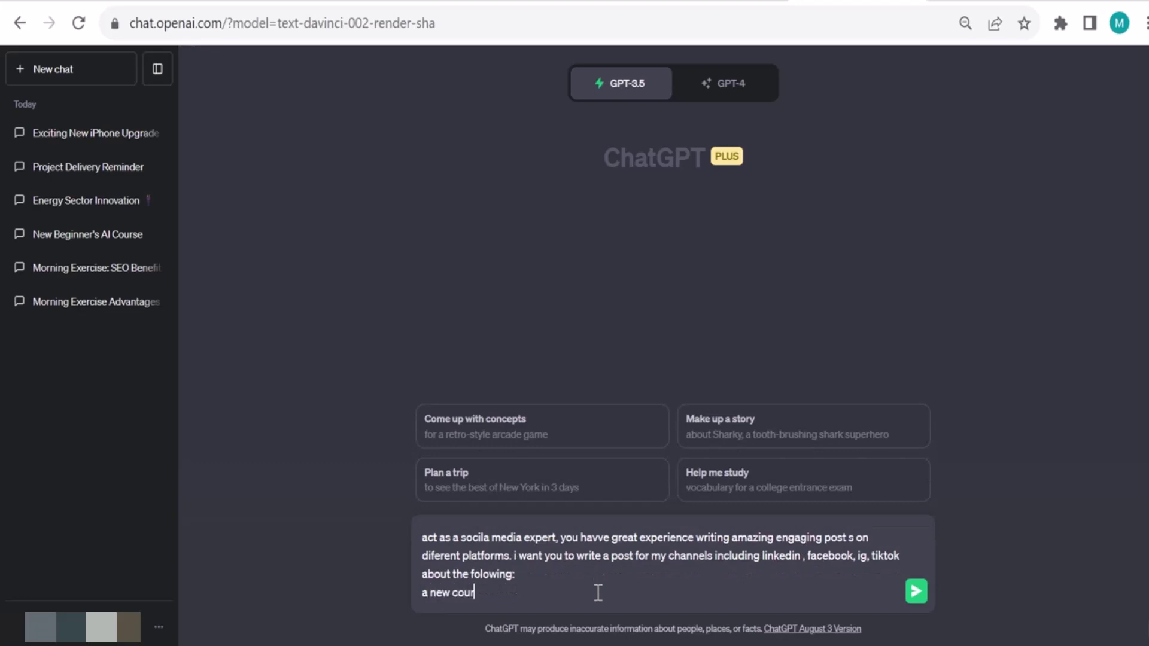
{"action": "type", "text": "se i just released about "}
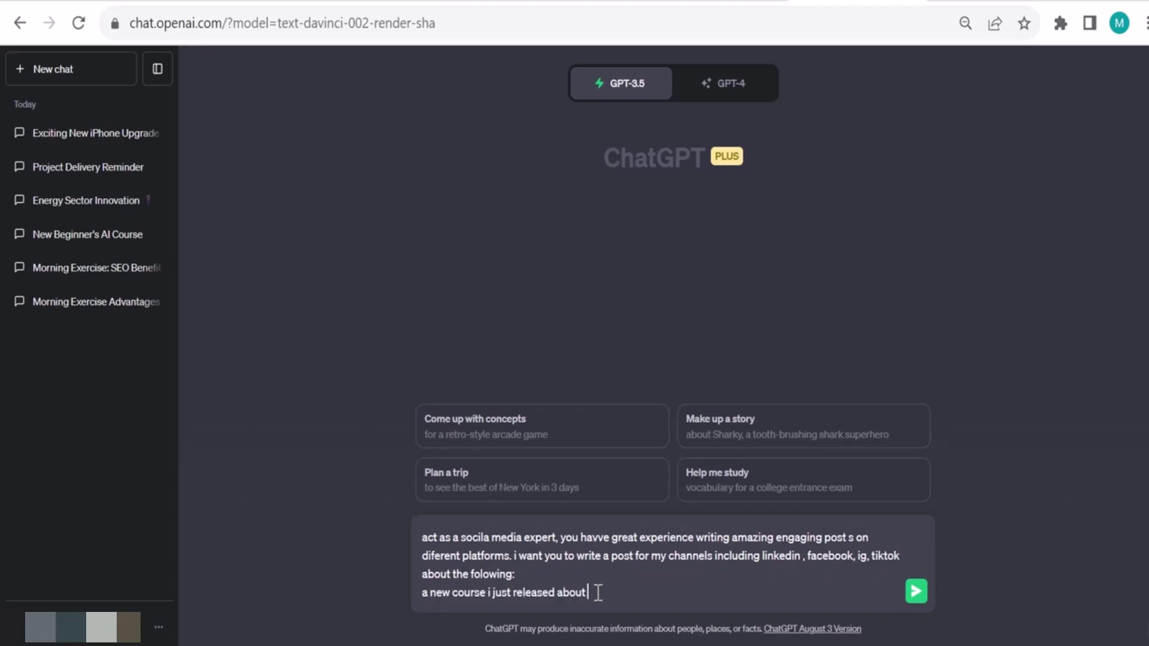
{"action": "type", "text": "growing your online presence on linkedin"}
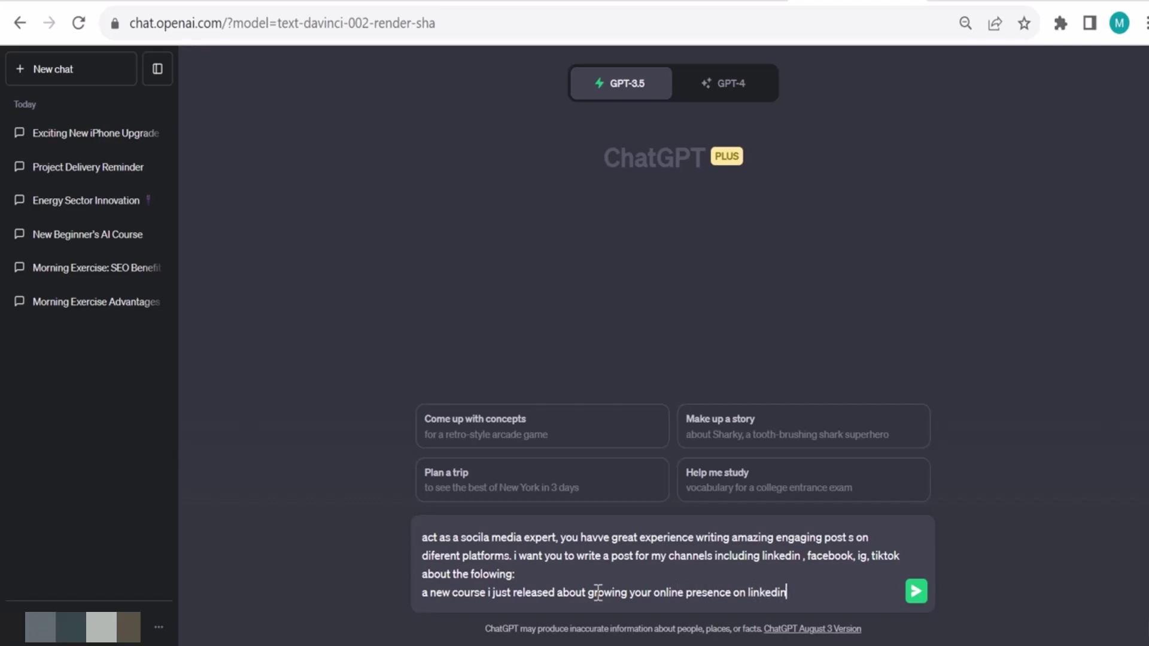
{"action": "type", "text": ", the course is afforable and have"}
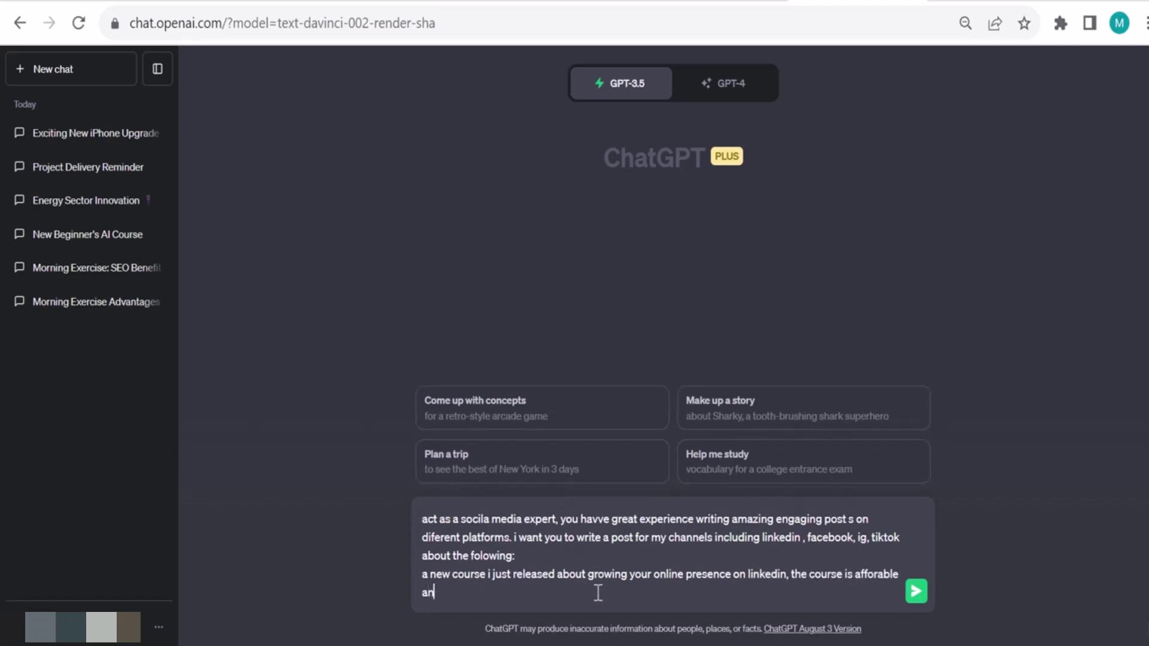
{"action": "key", "text": "BackSpace"}
{"action": "key", "text": "BackSpace"}
{"action": "key", "text": "BackSpace"}
{"action": "key", "text": "BackSpace"}
{"action": "type", "text": "as practicle tips.  make"}
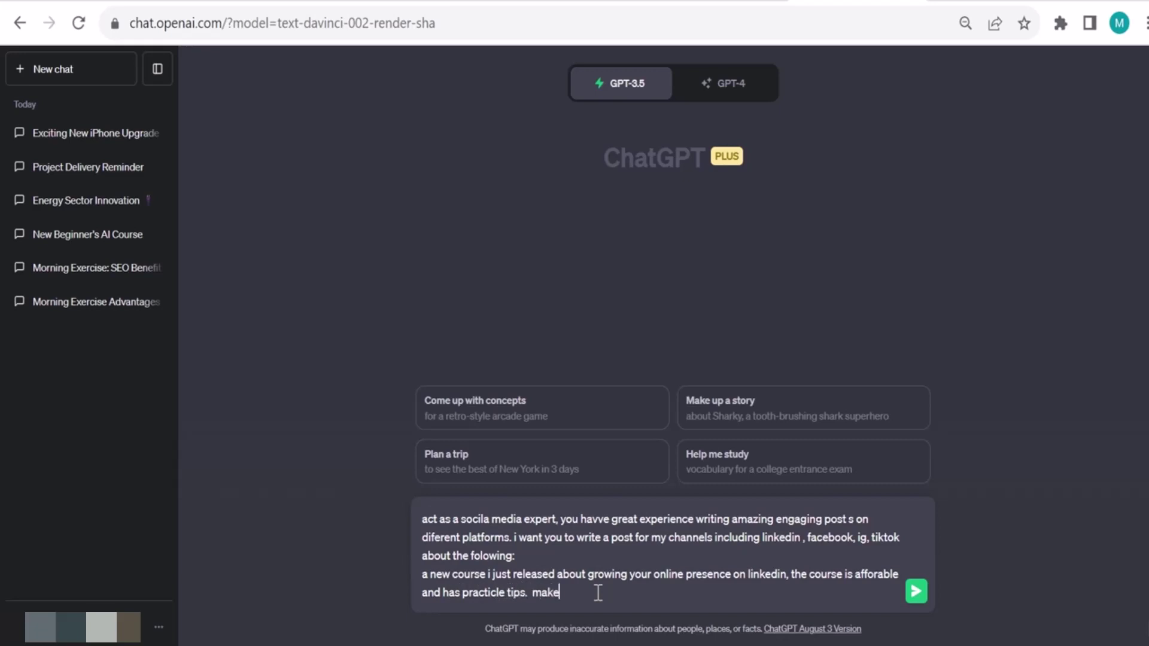
{"action": "type", "text": " the posts short and direct. us"}
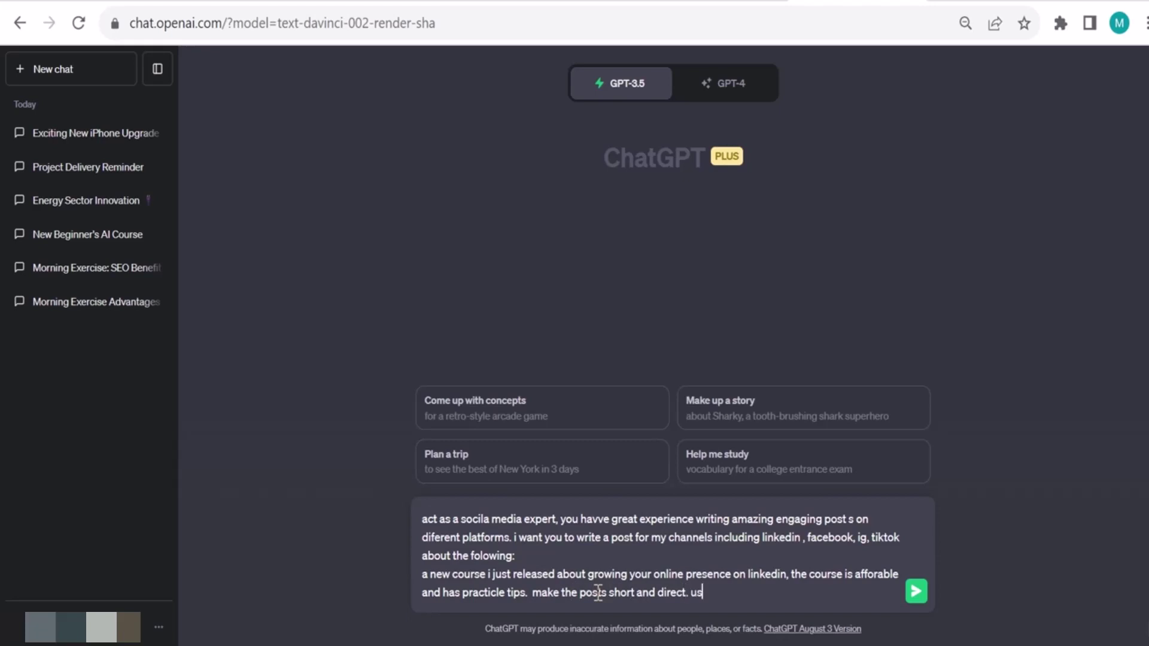
{"action": "type", "text": "e a strong hook at the begining"}
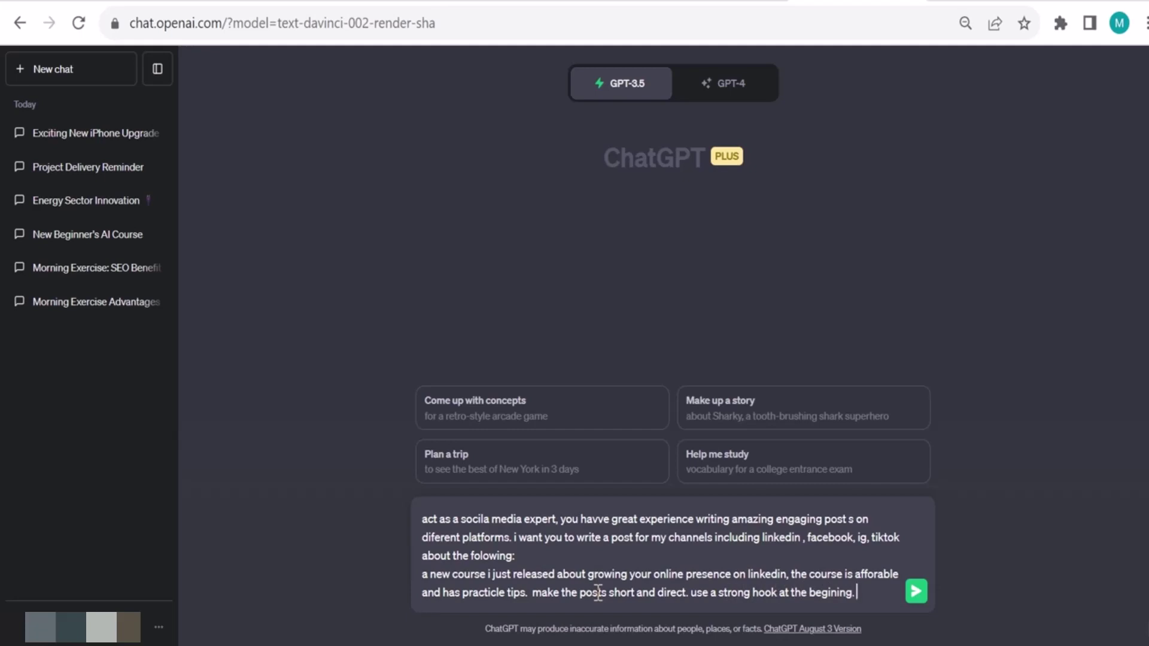
{"action": "type", "text": ". make each p"}
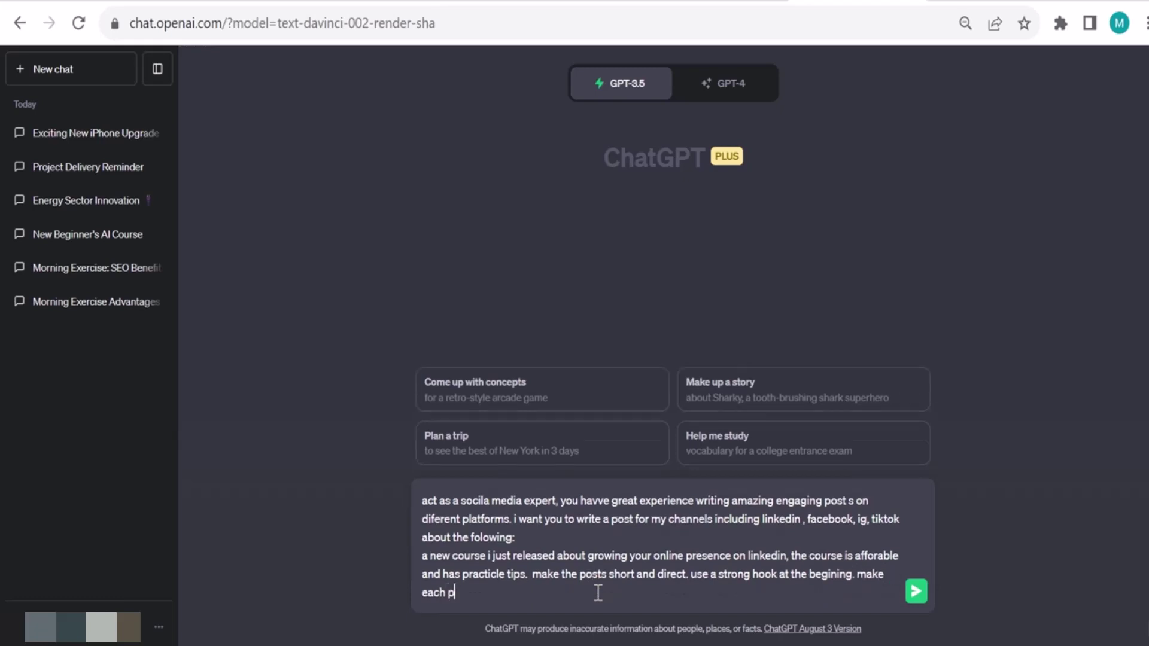
{"action": "type", "text": "ost less than 20 words"}
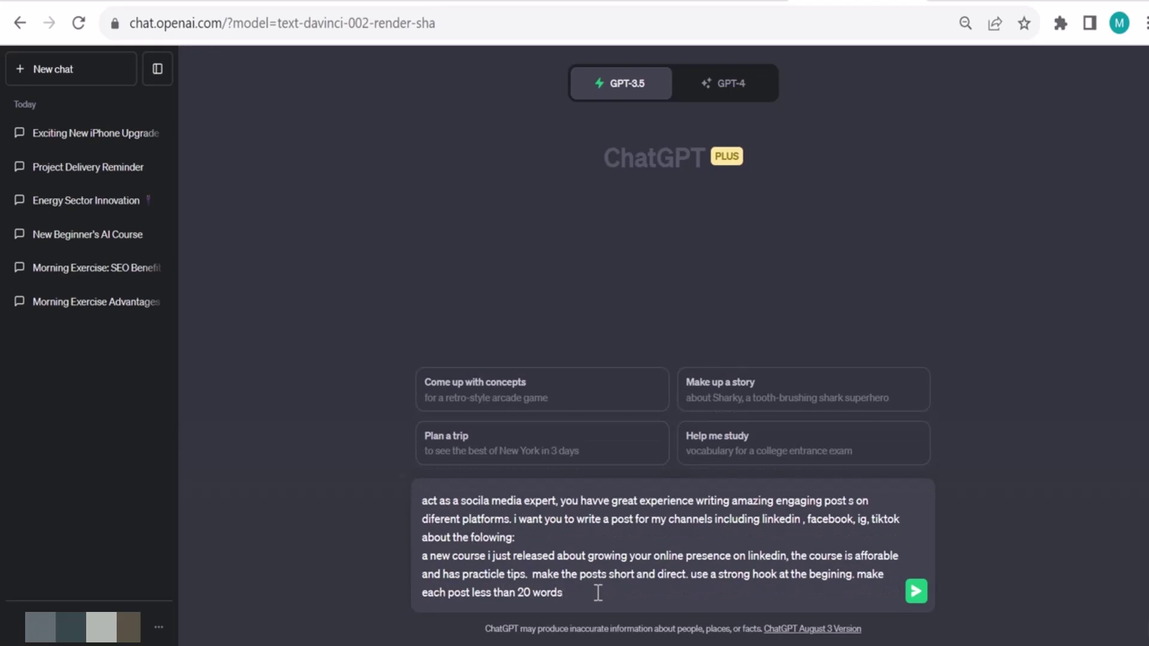
{"action": "type", "text": "."}
{"action": "key", "text": "Return"}
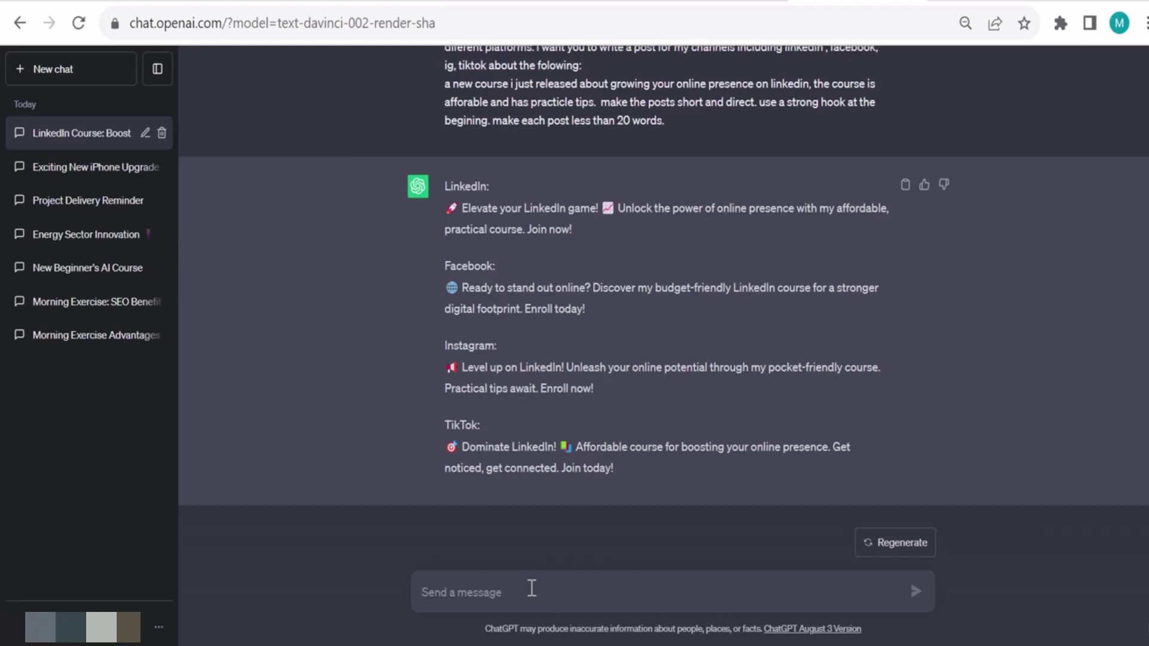
Step: In a new chat, ask for 5 birthday gift ideas for a 5-year-old niece
{"action": "left_click", "coordinate": [53, 76]}
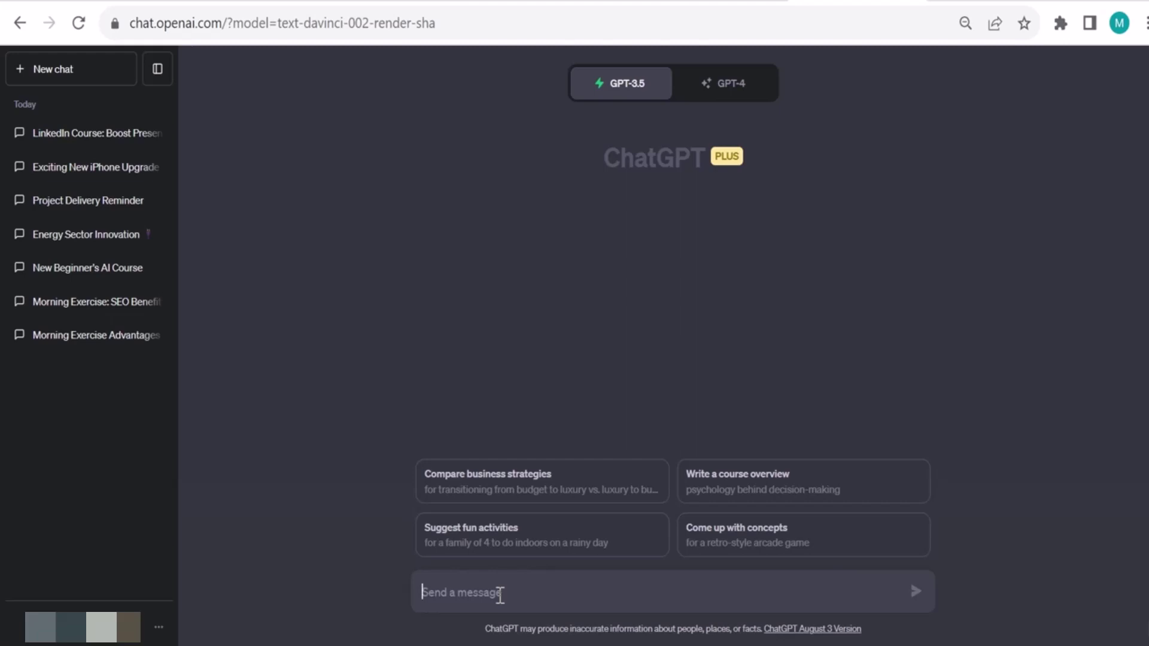
{"action": "type", "text": "give"}
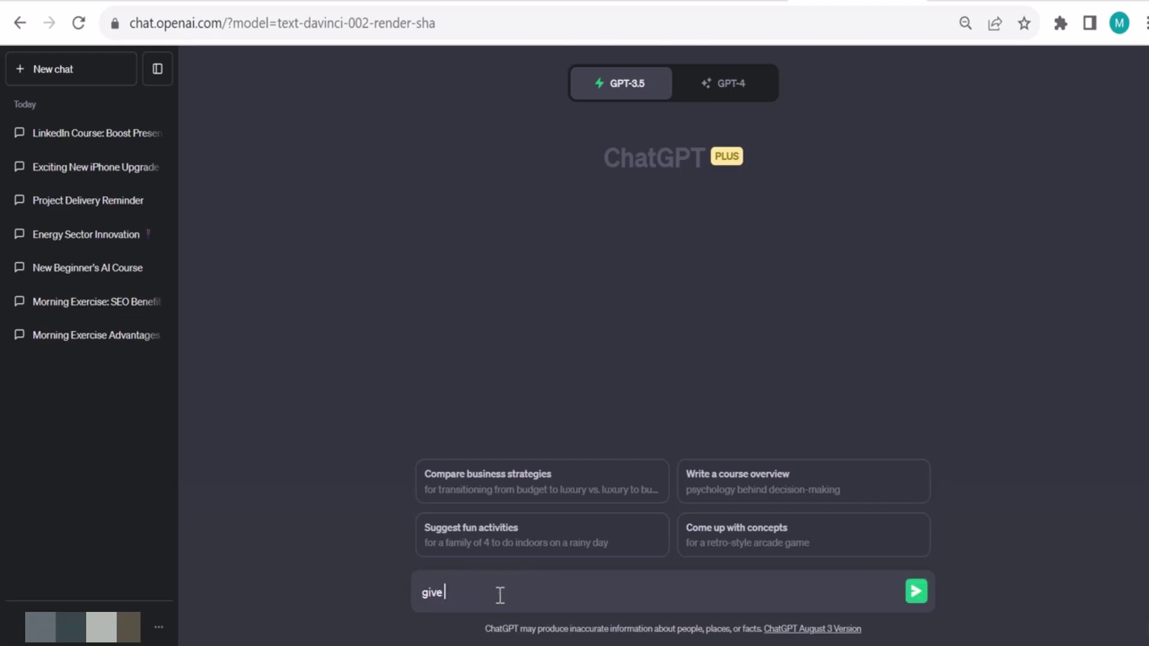
{"action": "type", "text": " me 5 ideas for a birthday gift fo"}
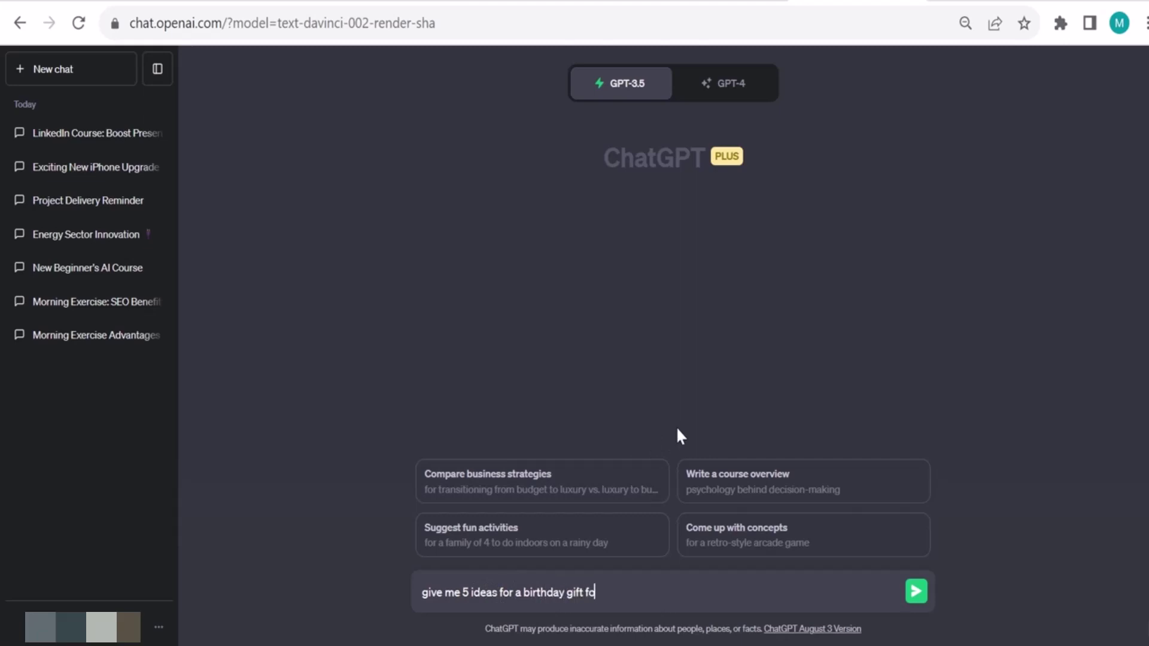
{"action": "type", "text": "r my niece, he"}
{"action": "key", "text": "BackSpace"}
{"action": "key", "text": "BackSpace"}
{"action": "type", "text": "she is 5 years old"}
{"action": "key", "text": "Return"}
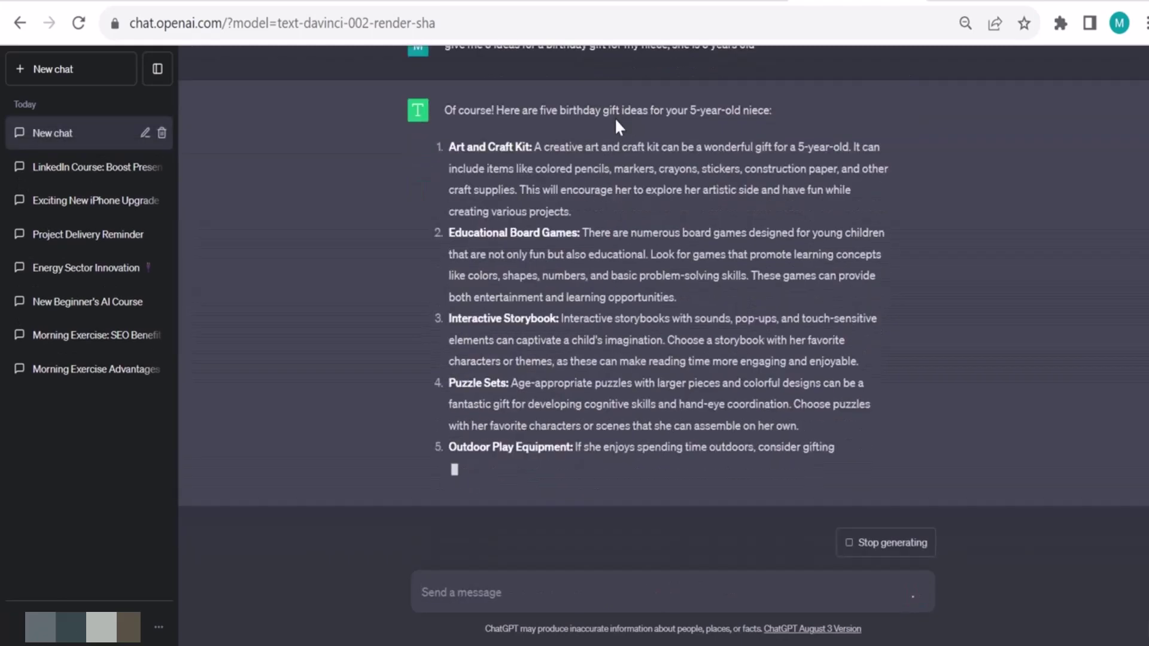
{"action": "scroll", "coordinate": [616, 118], "scroll_direction": "up", "scroll_amount": 1}
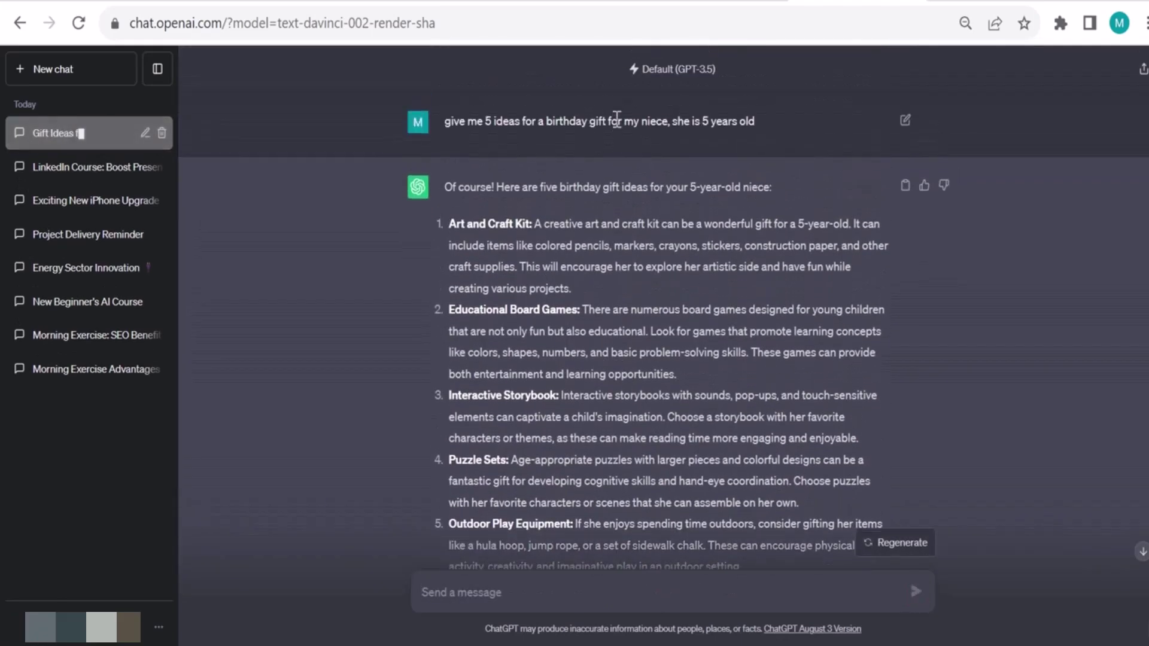
Step: Copy the gift-ideas prompt and resend it unchanged in a new chat to compare answers
{"action": "triple_click", "coordinate": [530, 129]}
{"action": "key", "text": "ctrl+c"}
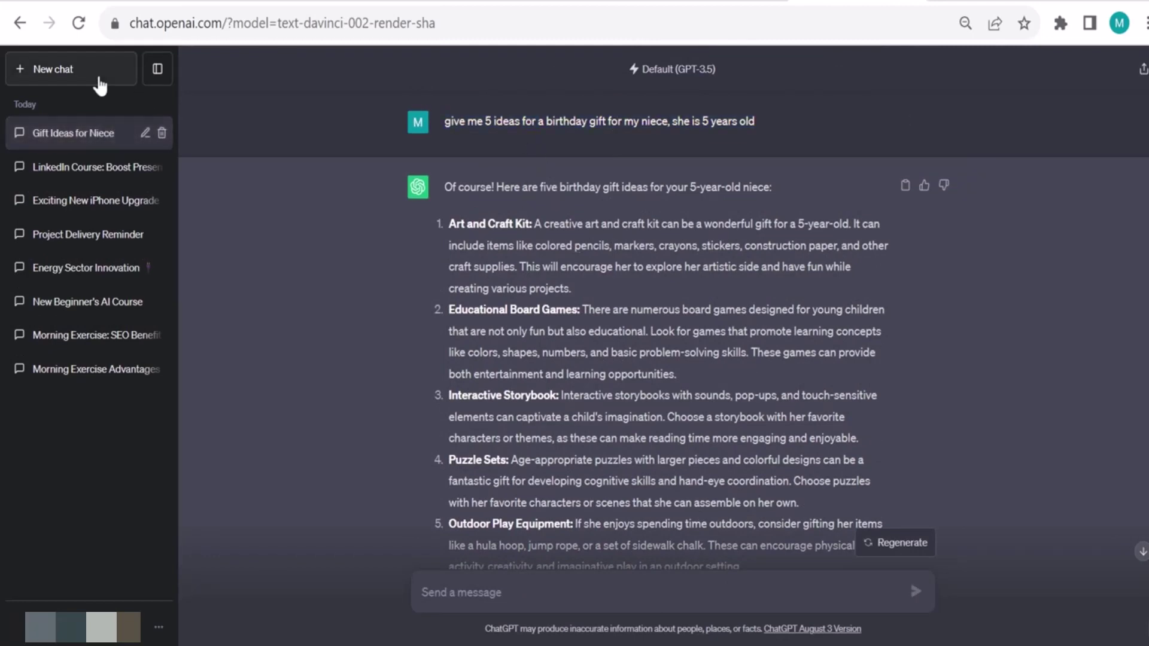
{"action": "left_click", "coordinate": [93, 73]}
{"action": "key", "text": "ctrl+v"}
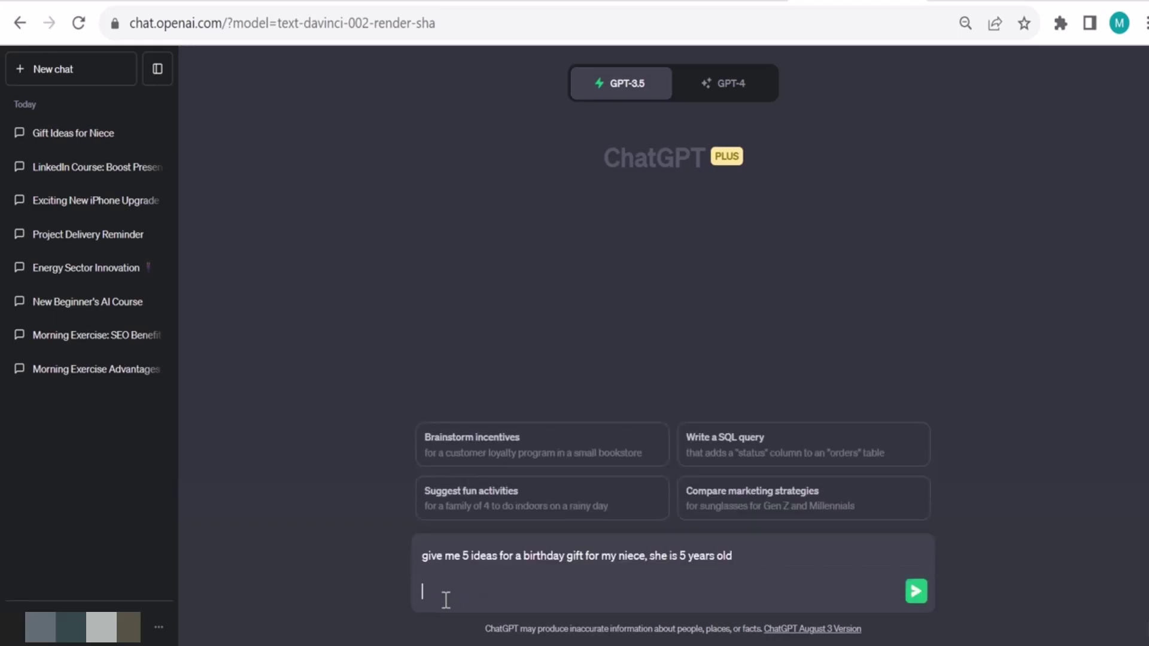
{"action": "key", "text": "Return"}
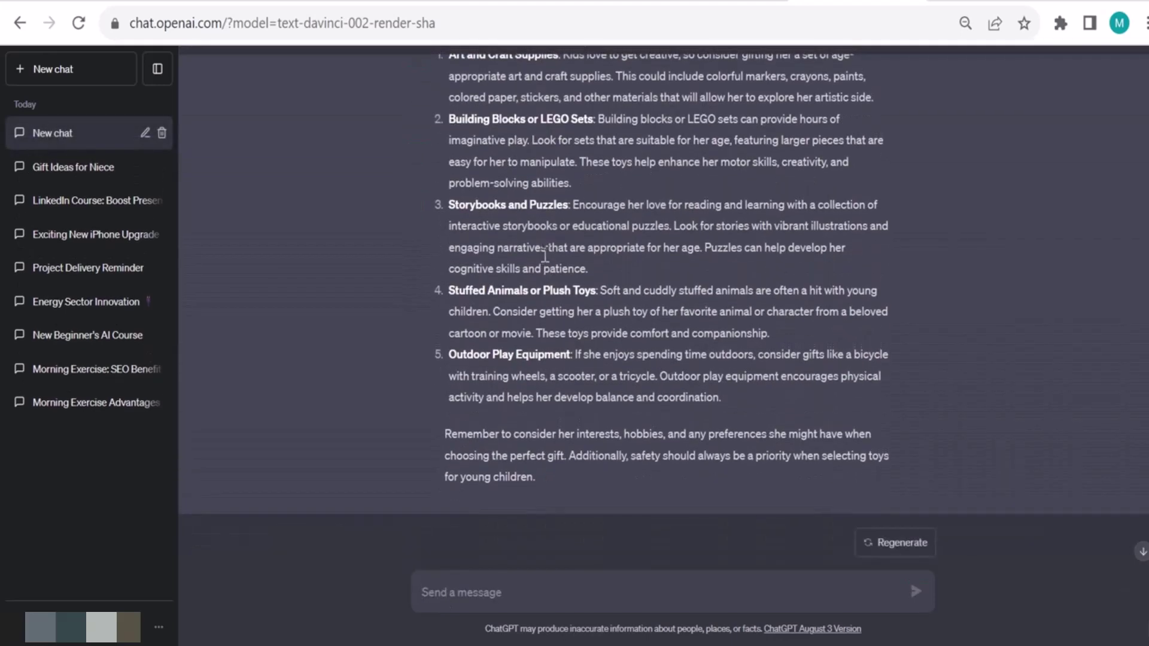
{"action": "scroll", "coordinate": [543, 253], "scroll_direction": "up", "scroll_amount": 2}
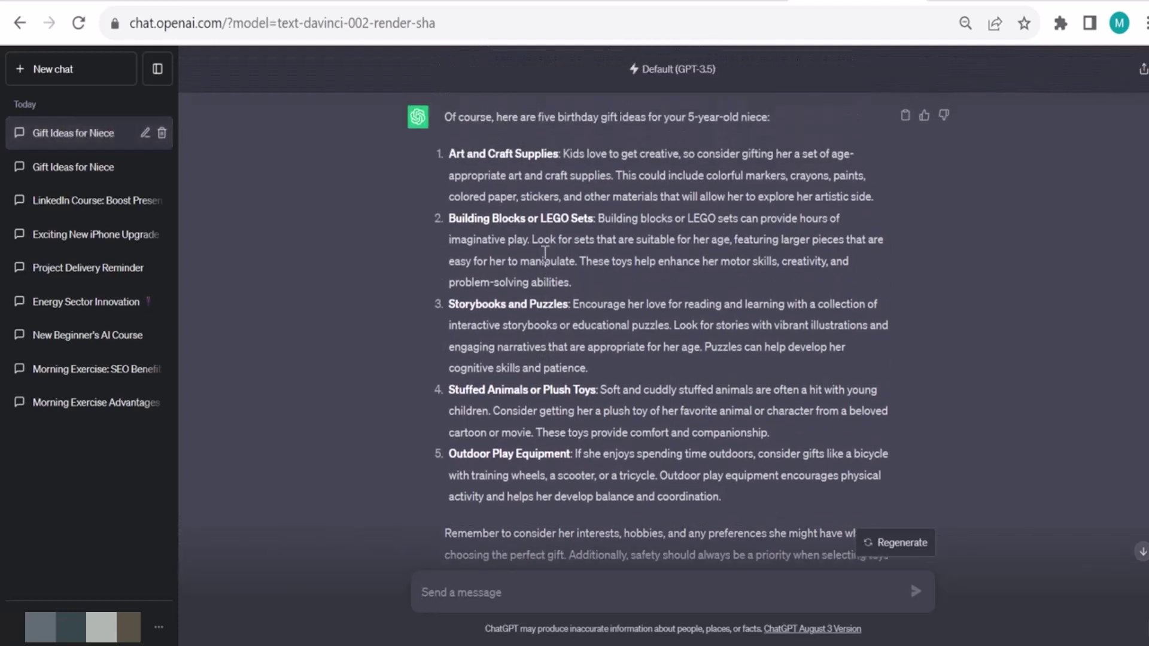
{"action": "scroll", "coordinate": [545, 253], "scroll_direction": "up", "scroll_amount": 1}
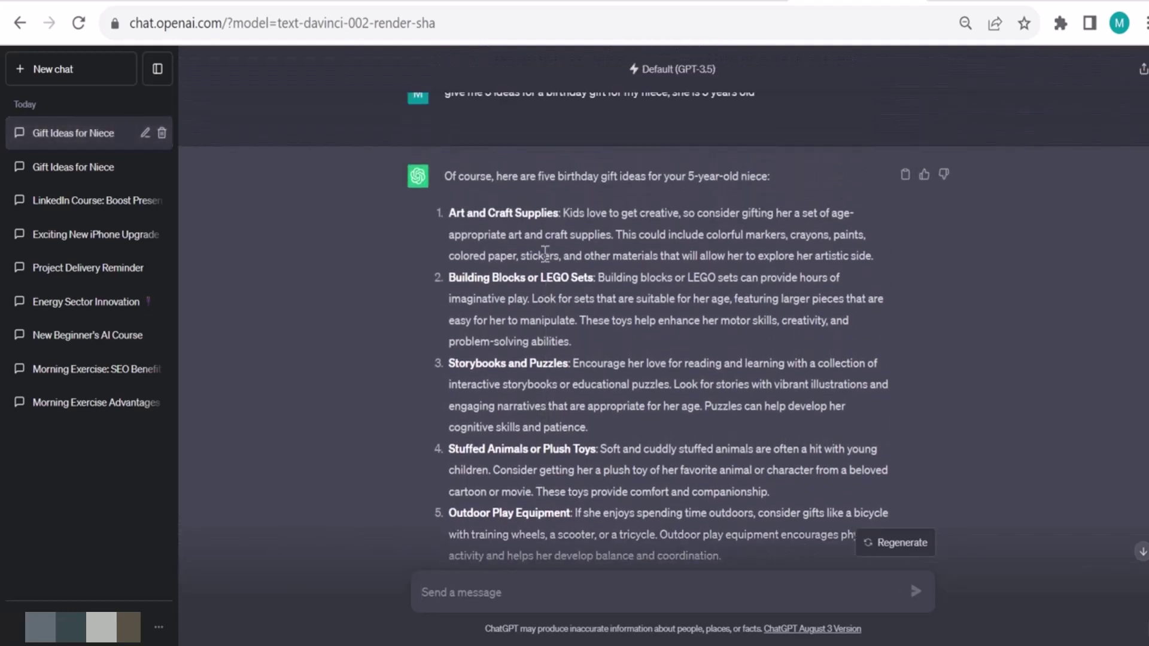